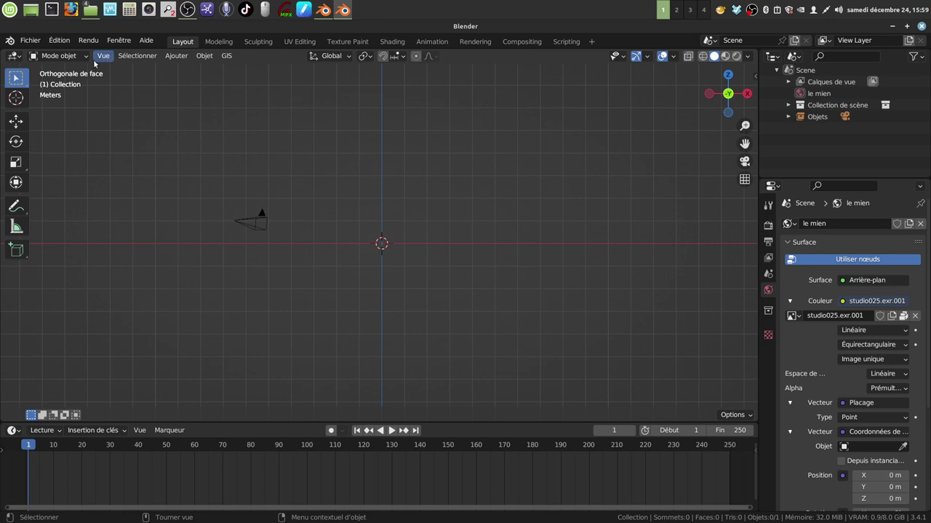
- Add a UV sphere and turn the right half of a split viewport into the Shader Editor
{"action": "left_click", "coordinate": [182, 62]}
{"action": "mouse_move", "coordinate": [192, 70]}
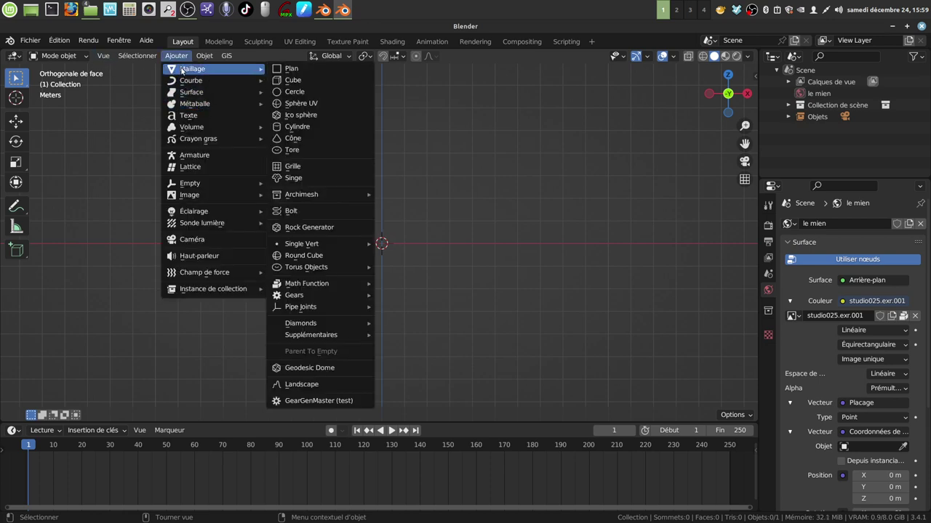
{"action": "left_click", "coordinate": [324, 107]}
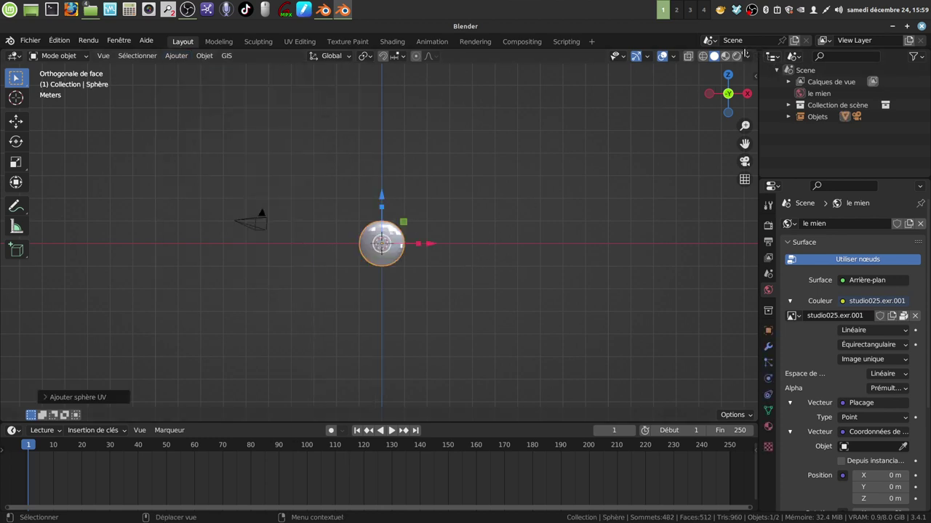
{"action": "left_click_drag", "start_coordinate": [756, 54], "coordinate": [374, 67]}
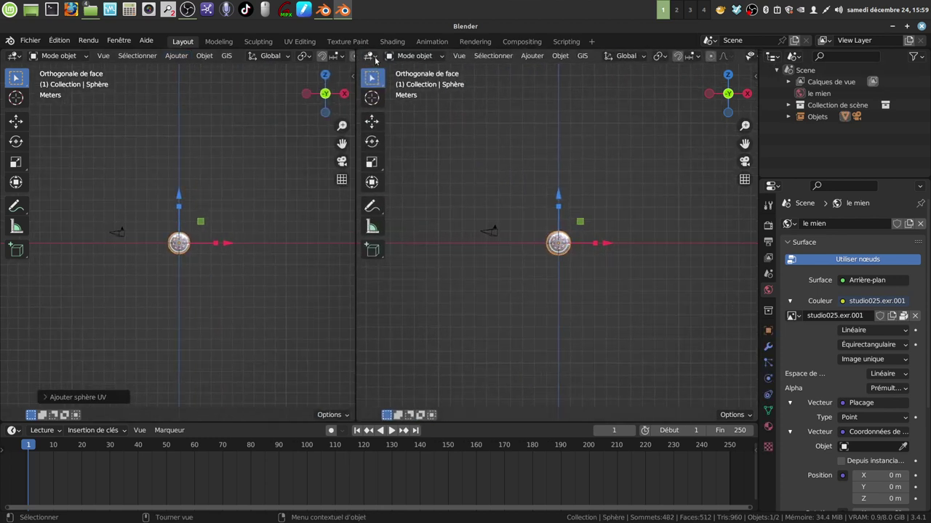
{"action": "left_click", "coordinate": [372, 59]}
{"action": "left_click", "coordinate": [415, 166]}
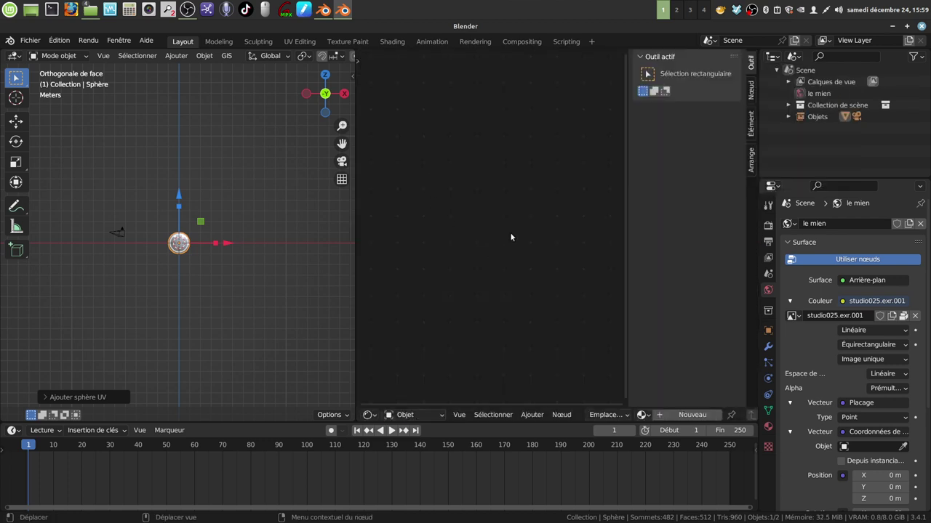
- Create a new material for the sphere and switch the 3D view to Rendered shading
{"action": "key", "text": "n"}
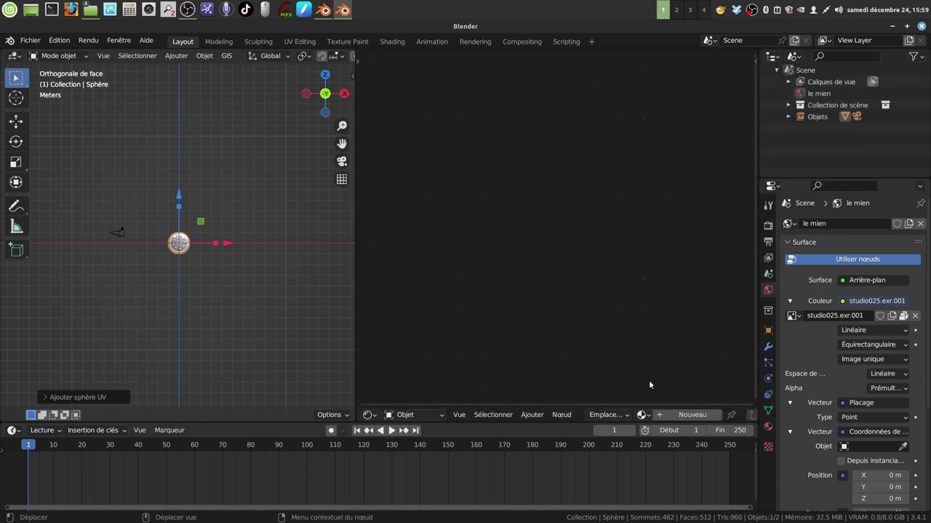
{"action": "left_click", "coordinate": [681, 420]}
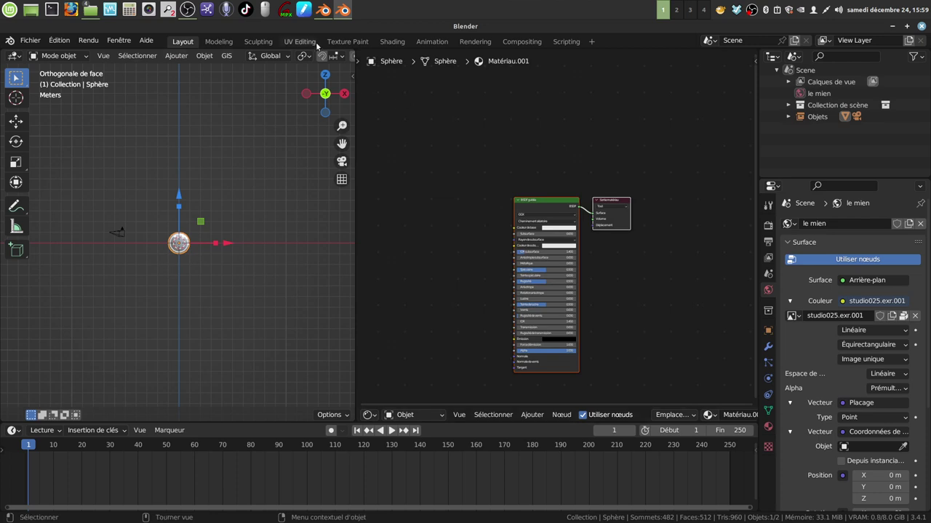
{"action": "scroll", "coordinate": [321, 58], "scroll_direction": "down", "scroll_amount": 2}
{"action": "scroll", "coordinate": [321, 58], "scroll_direction": "down", "scroll_amount": 2}
{"action": "scroll", "coordinate": [321, 58], "scroll_direction": "down", "scroll_amount": 2}
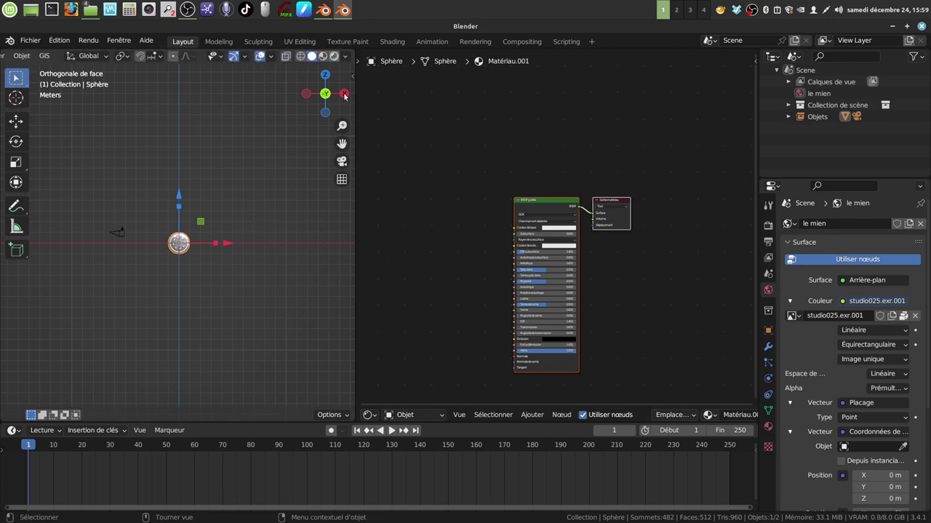
{"action": "left_click", "coordinate": [333, 56]}
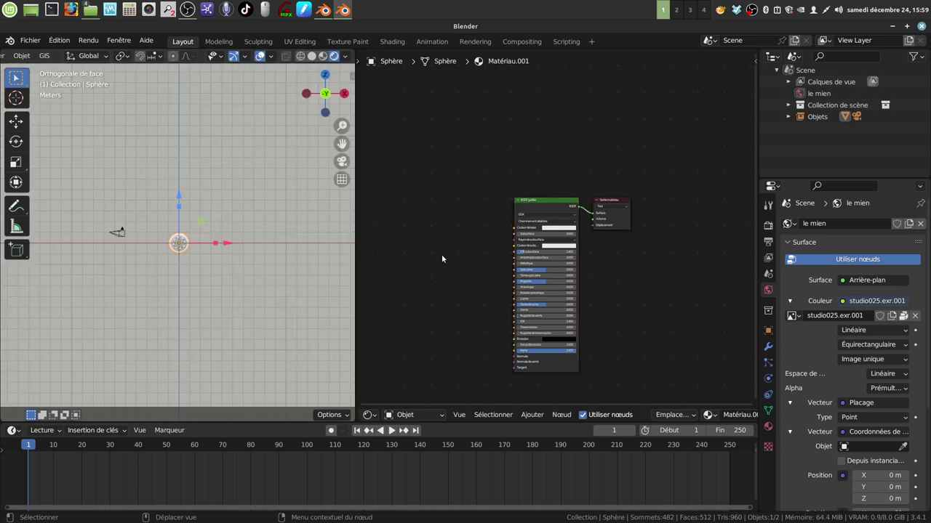
- Replace the Principled BSDF with a magenta Emission shader linked to the Material Output's Surface
{"action": "scroll", "coordinate": [479, 268], "scroll_direction": "up", "scroll_amount": 3}
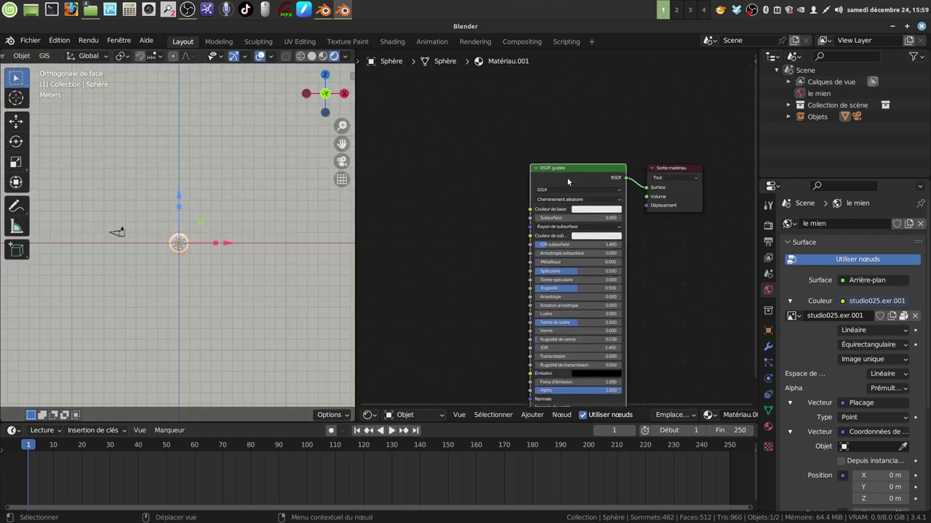
{"action": "key", "text": "Delete"}
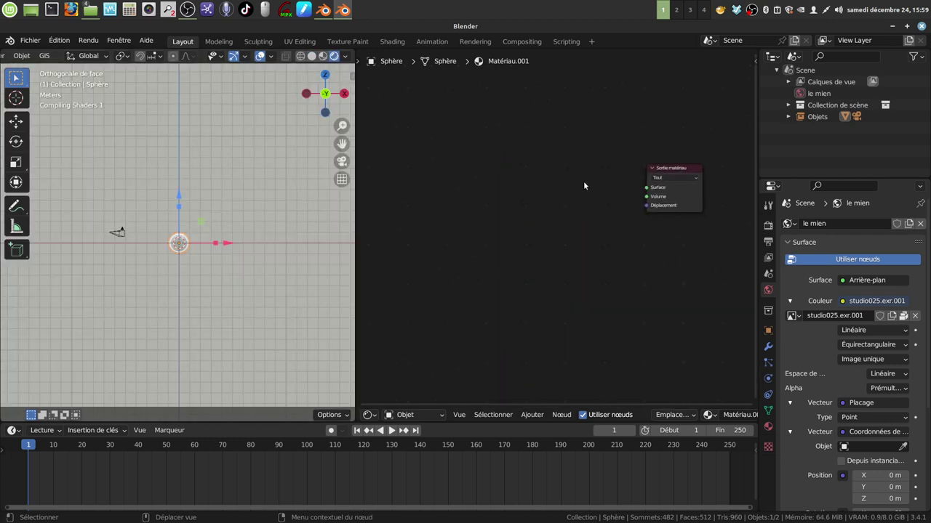
{"action": "left_click", "coordinate": [531, 414]}
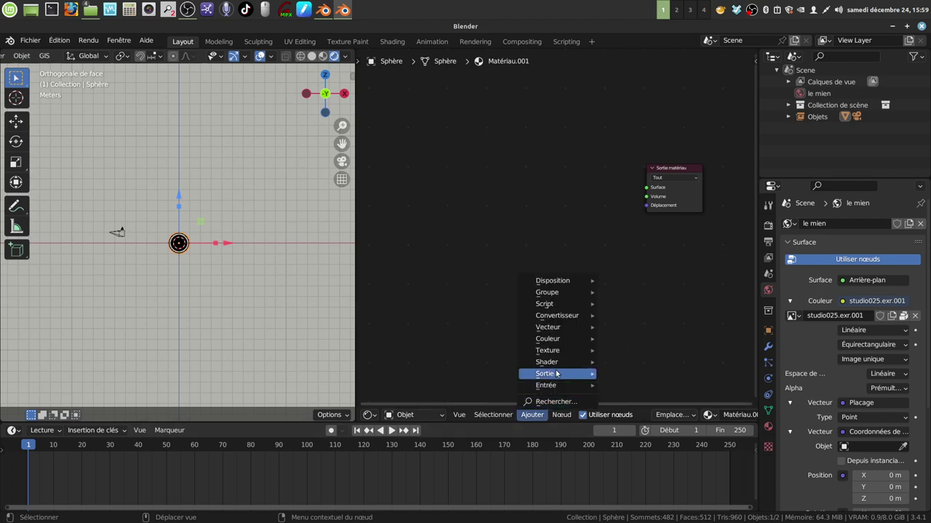
{"action": "mouse_move", "coordinate": [547, 362]}
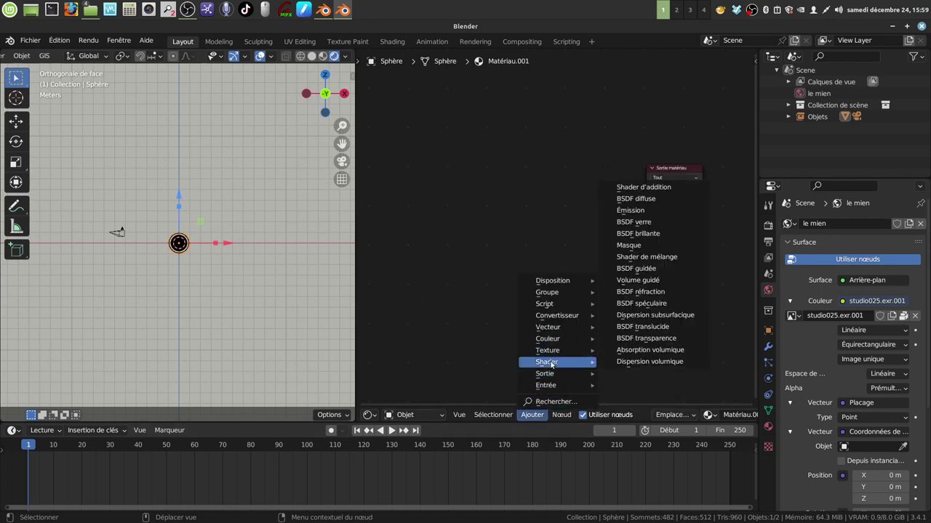
{"action": "left_click", "coordinate": [631, 210]}
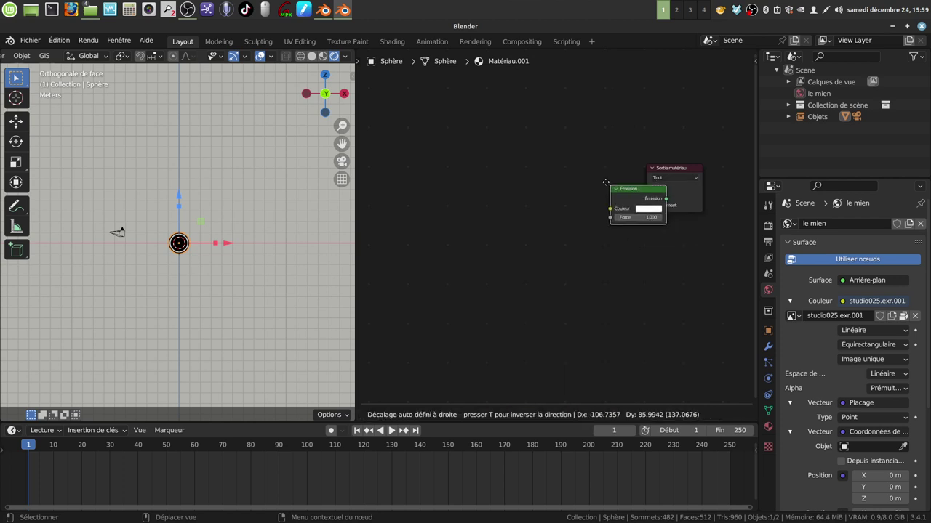
{"action": "left_click", "coordinate": [529, 144]}
{"action": "left_click", "coordinate": [571, 170]}
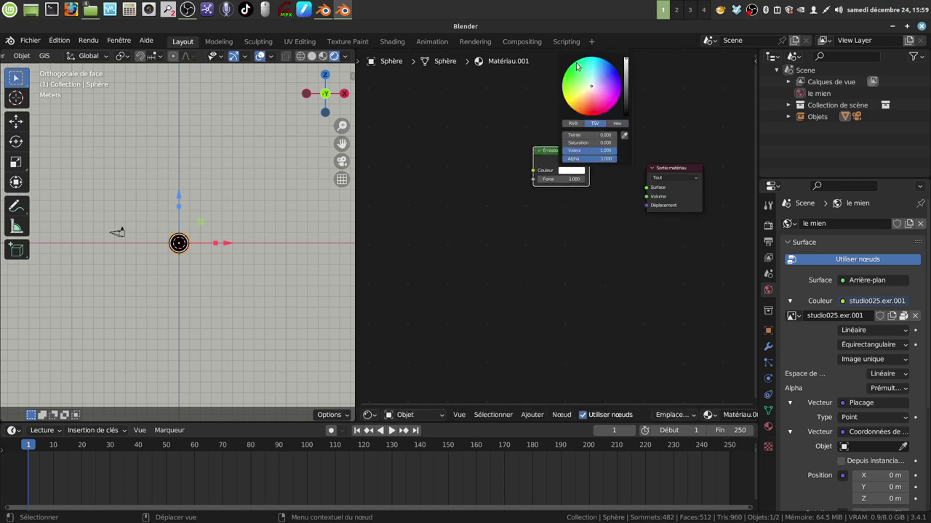
{"action": "left_click_drag", "start_coordinate": [596, 91], "coordinate": [611, 96]}
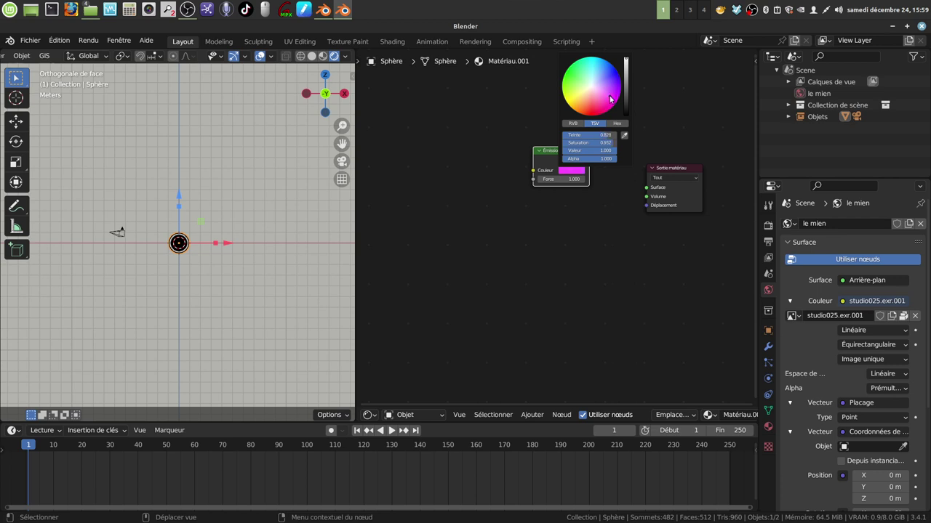
{"action": "left_click_drag", "start_coordinate": [591, 161], "coordinate": [646, 187]}
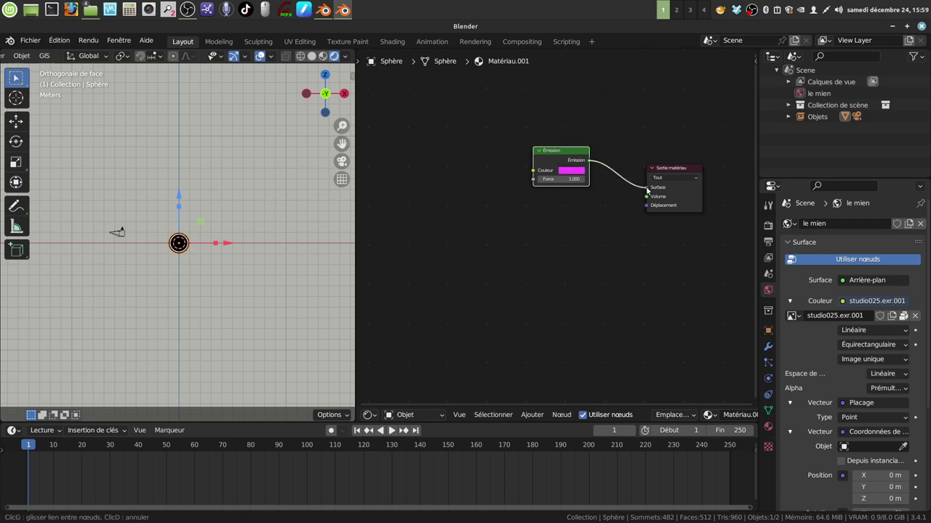
{"action": "scroll", "coordinate": [224, 268], "scroll_direction": "up", "scroll_amount": 6}
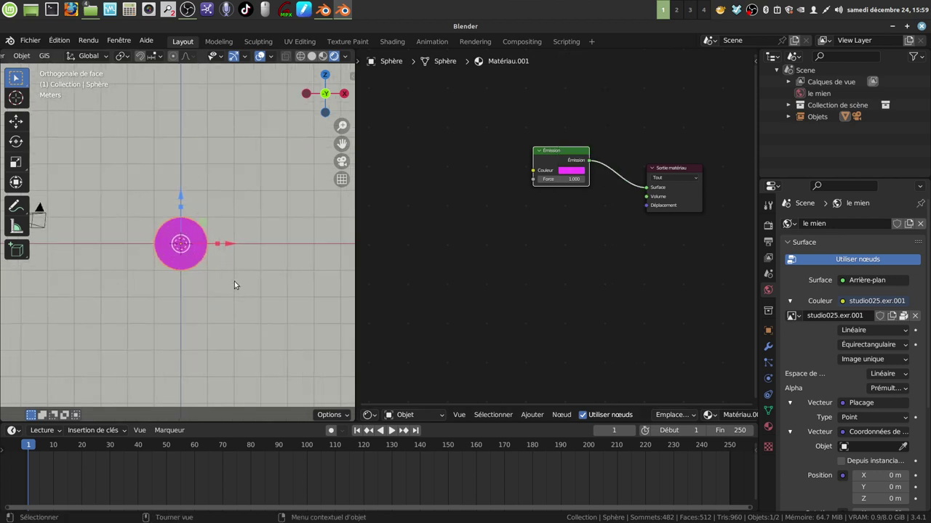
{"action": "scroll", "coordinate": [234, 281], "scroll_direction": "up", "scroll_amount": 5}
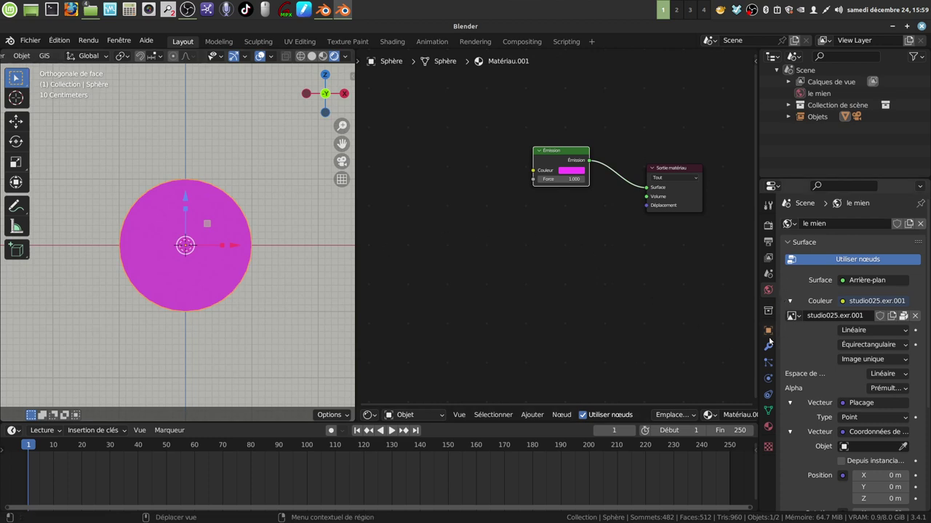
- Enable Bloom in the render settings and lower its Threshold
{"action": "left_click", "coordinate": [769, 226]}
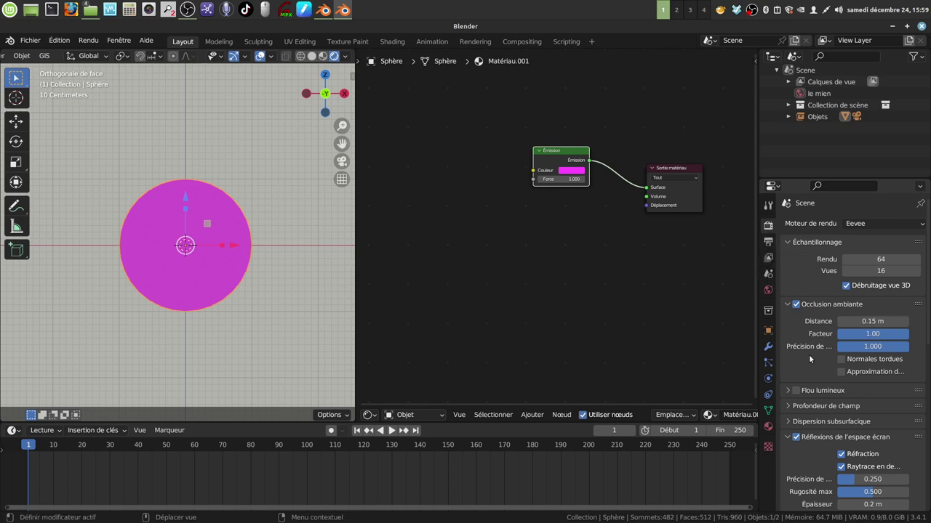
{"action": "scroll", "coordinate": [814, 369], "scroll_direction": "down", "scroll_amount": 2}
{"action": "left_click", "coordinate": [796, 333]}
{"action": "scroll", "coordinate": [799, 336], "scroll_direction": "down", "scroll_amount": 1}
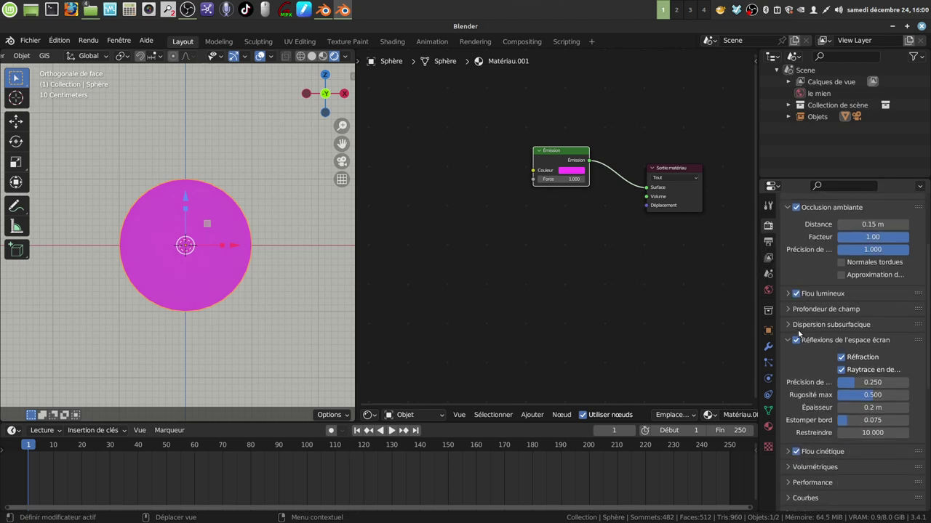
{"action": "left_click", "coordinate": [787, 293]}
{"action": "scroll", "coordinate": [800, 332], "scroll_direction": "down", "scroll_amount": 1}
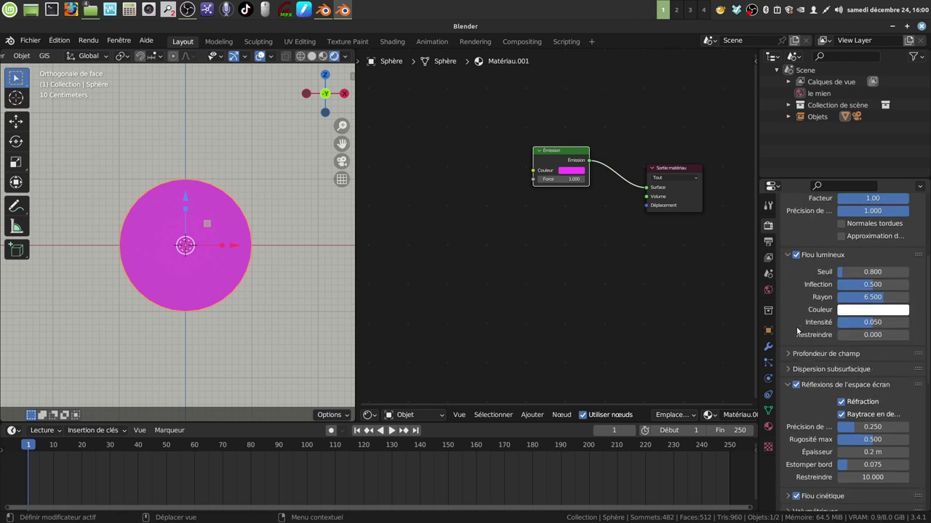
{"action": "mouse_move", "coordinate": [842, 272]}
{"action": "left_mouse_down"}
{"action": "mouse_move", "coordinate": [887, 272]}
{"action": "mouse_move", "coordinate": [640, 239]}
{"action": "left_mouse_up"}
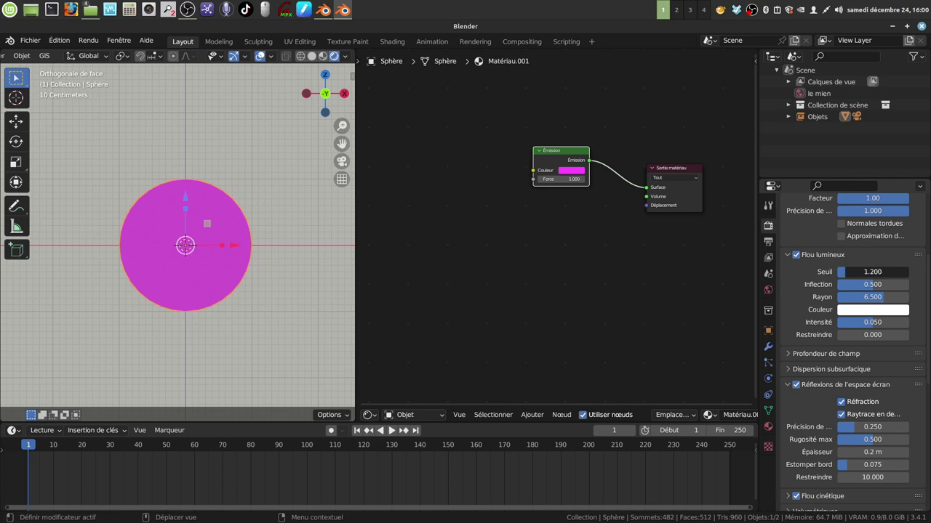
- Set the world background strength to 0 and the Emission strength to 2.4
{"action": "left_click_drag", "start_coordinate": [567, 179], "coordinate": [611, 179]}
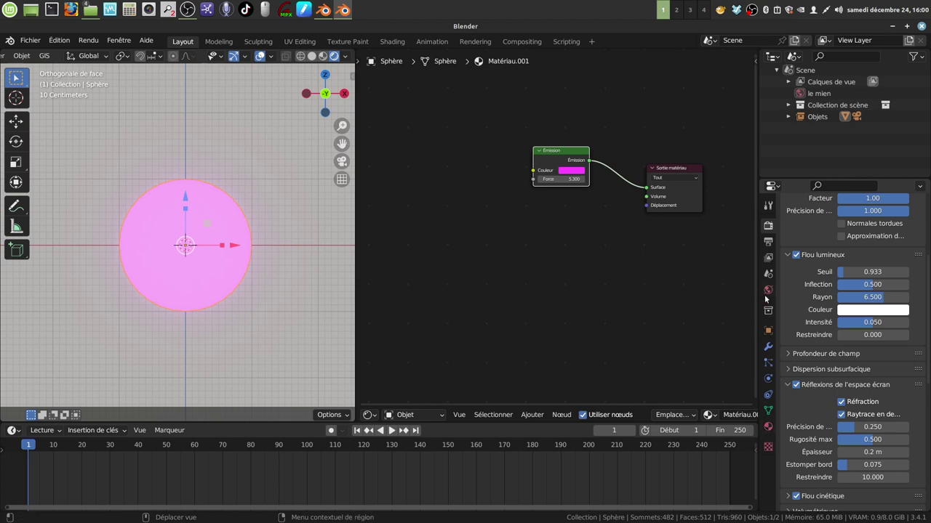
{"action": "left_click", "coordinate": [768, 290]}
{"action": "left_click_drag", "start_coordinate": [878, 453], "coordinate": [837, 453]}
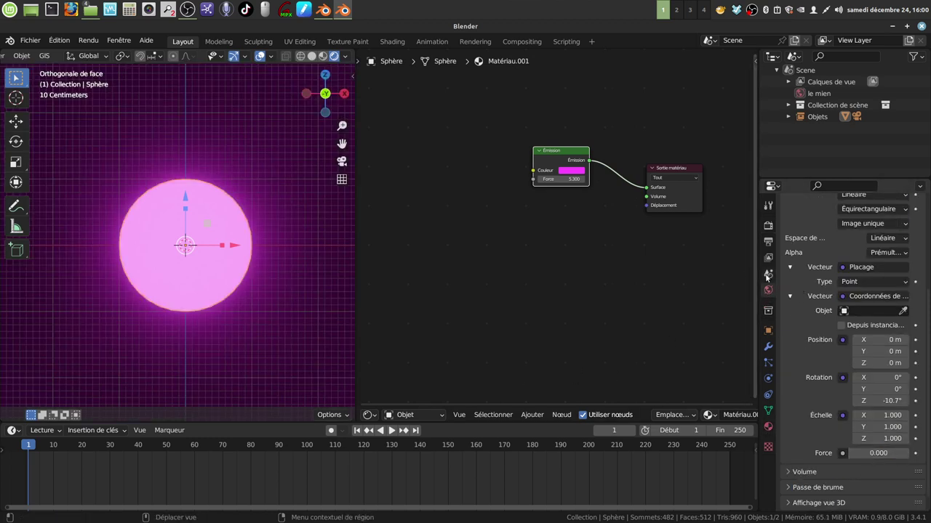
{"action": "mouse_move", "coordinate": [560, 178]}
{"action": "left_mouse_down"}
{"action": "mouse_move", "coordinate": [538, 179]}
{"action": "mouse_move", "coordinate": [568, 179]}
{"action": "left_mouse_up"}
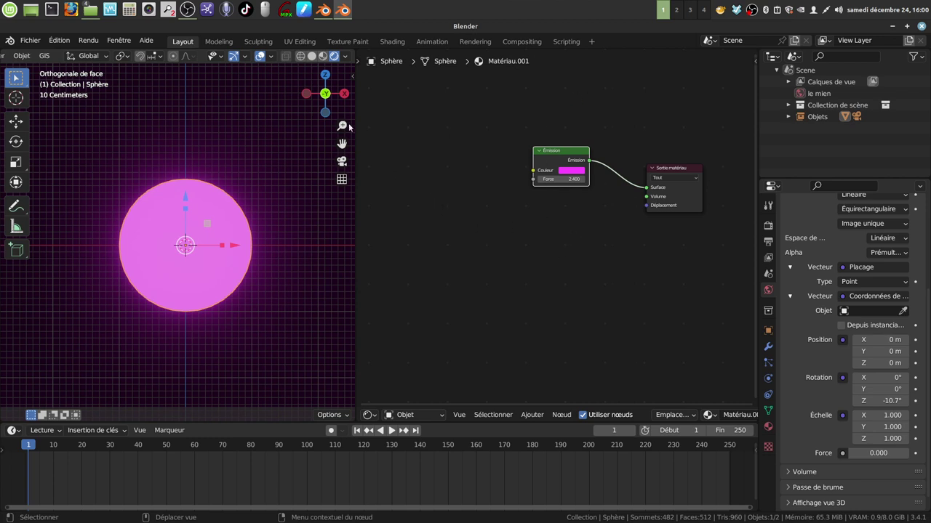
- Hide the 3D view overlays and zoom the Shader Editor in on the Emission node's Strength field
{"action": "left_click", "coordinate": [261, 57]}
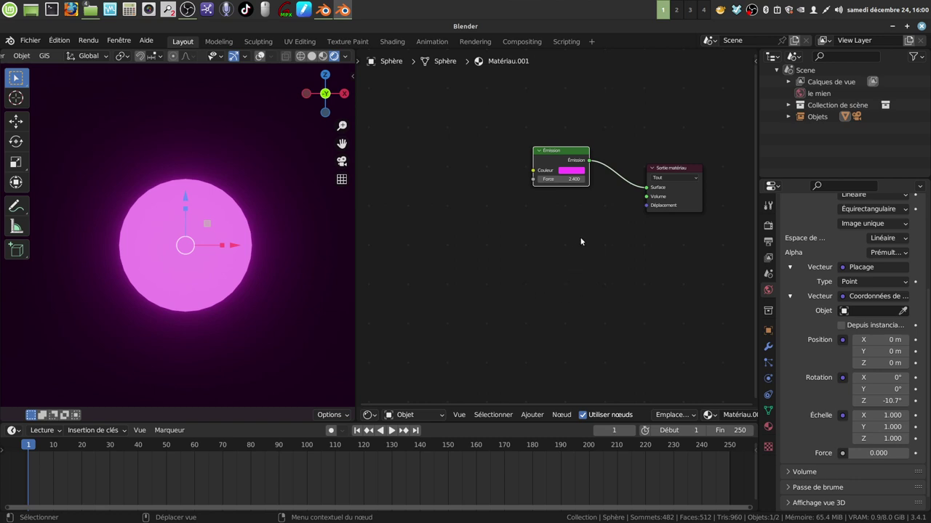
{"action": "middle_click_drag", "start_coordinate": [581, 241], "coordinate": [584, 265]}
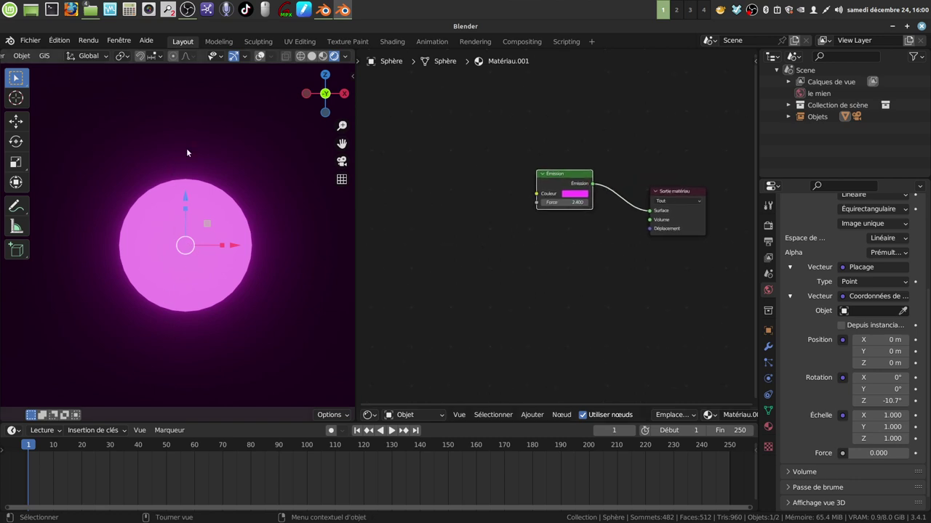
{"action": "middle_click_drag", "start_coordinate": [550, 256], "coordinate": [528, 252]}
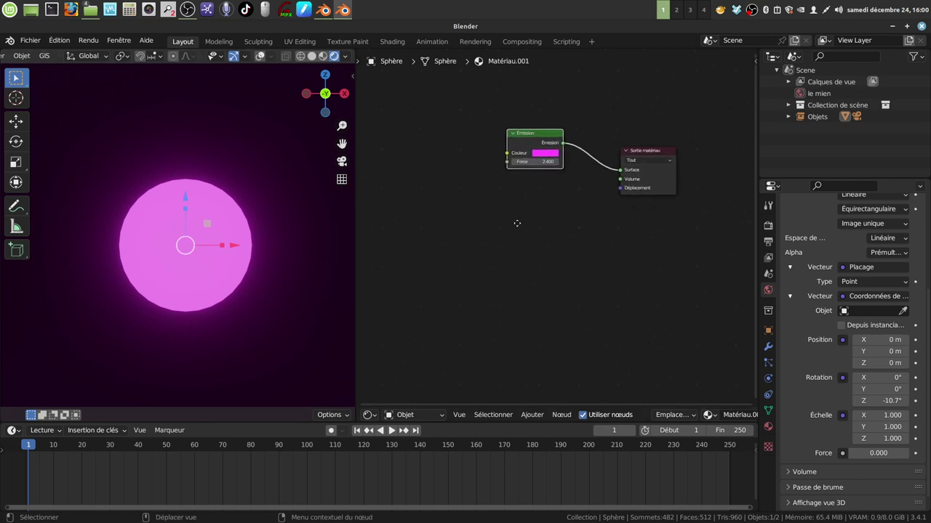
{"action": "scroll", "coordinate": [517, 222], "scroll_direction": "down", "scroll_amount": 2}
{"action": "middle_click_drag", "start_coordinate": [558, 223], "coordinate": [580, 301]}
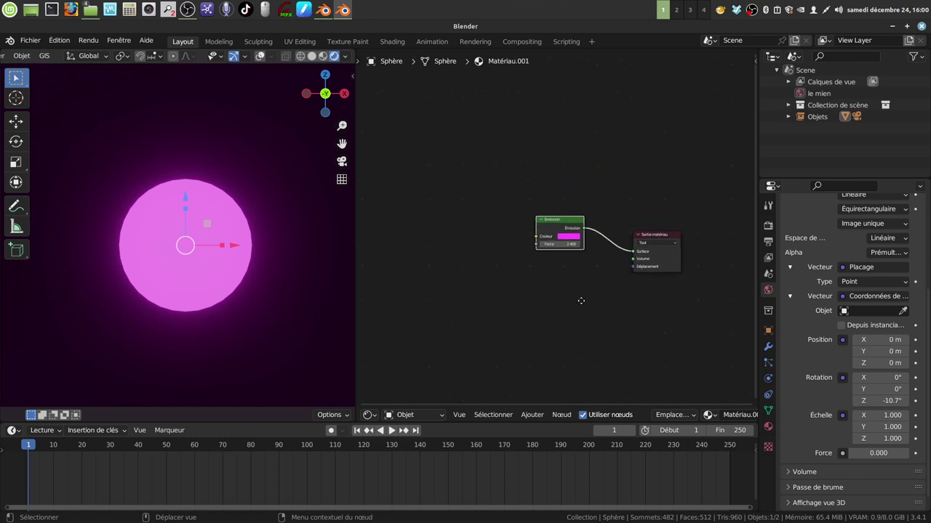
{"action": "scroll", "coordinate": [579, 301], "scroll_direction": "up", "scroll_amount": 1}
{"action": "scroll", "coordinate": [581, 333], "scroll_direction": "up", "scroll_amount": 1}
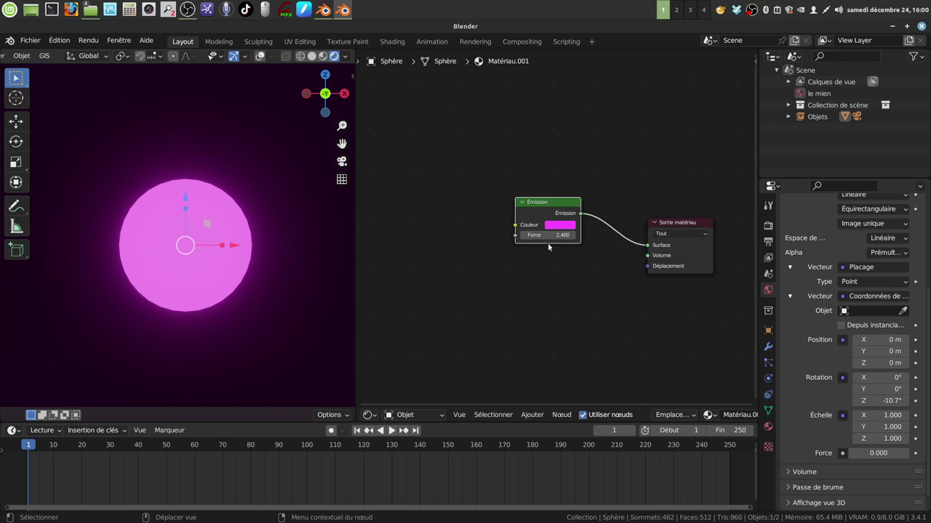
- Replace the Emission Strength value 2.4 with the driver expression #cos(frame*0.3)*5
{"action": "left_click", "coordinate": [542, 236]}
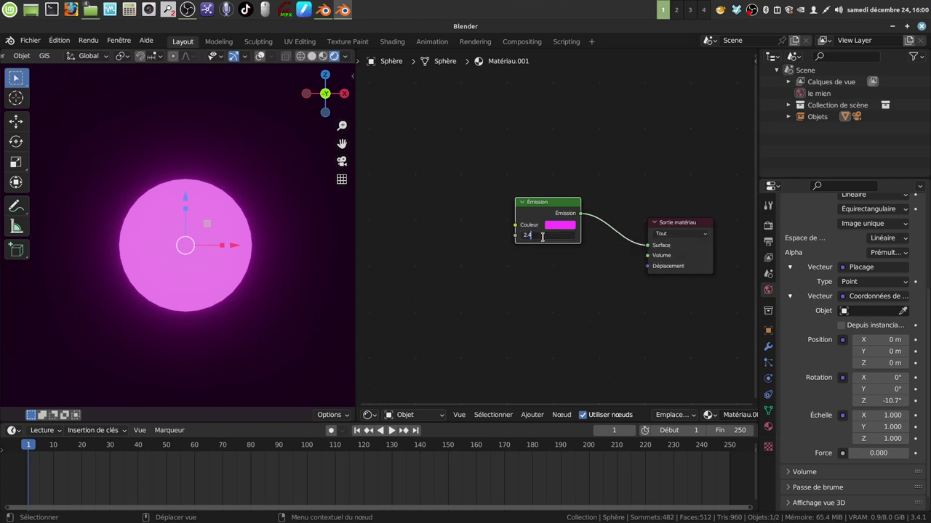
{"action": "key", "text": "BackSpace"}
{"action": "key", "text": "BackSpace"}
{"action": "key", "text": "BackSpace"}
{"action": "type", "text": "4"}
{"action": "type", "text": "c"}
{"action": "type", "text": "s"}
{"action": "type", "text": "l"}
{"action": "type", "text": "me"}
{"action": "type", "text": "*"}
{"action": "type", "text": ".3"}
{"action": "type", "text": ")"}
{"action": "type", "text": "*"}
{"action": "key", "text": "Return"}
{"action": "left_click", "coordinate": [395, 431]}
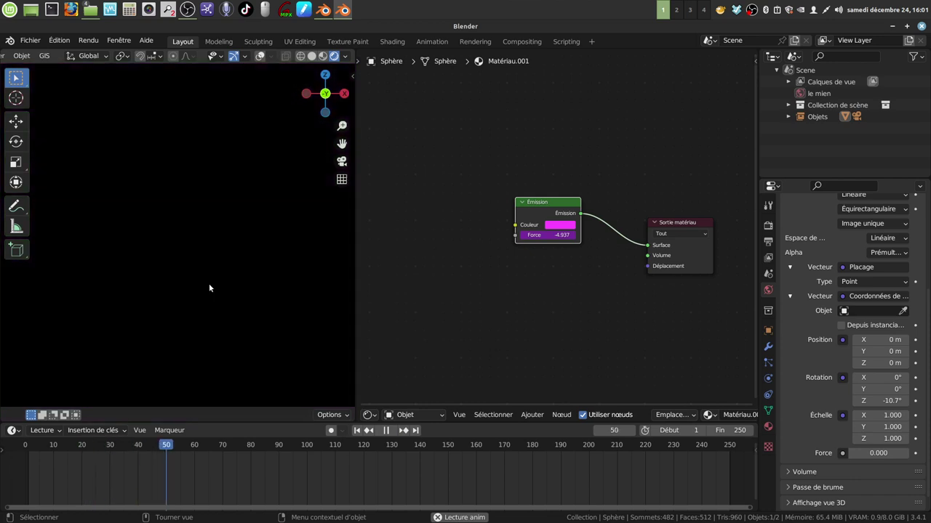
{"action": "left_click", "coordinate": [388, 433]}
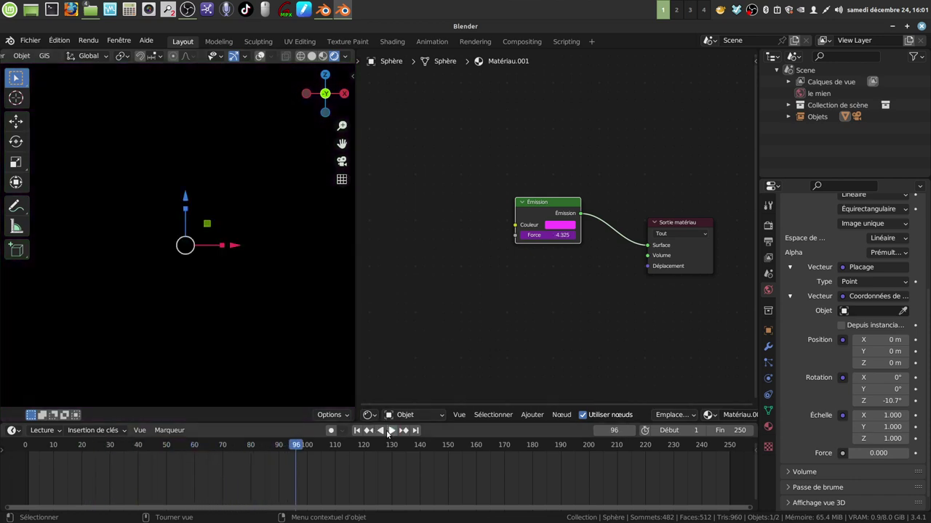
{"action": "left_click_drag", "start_coordinate": [295, 449], "coordinate": [28, 449]}
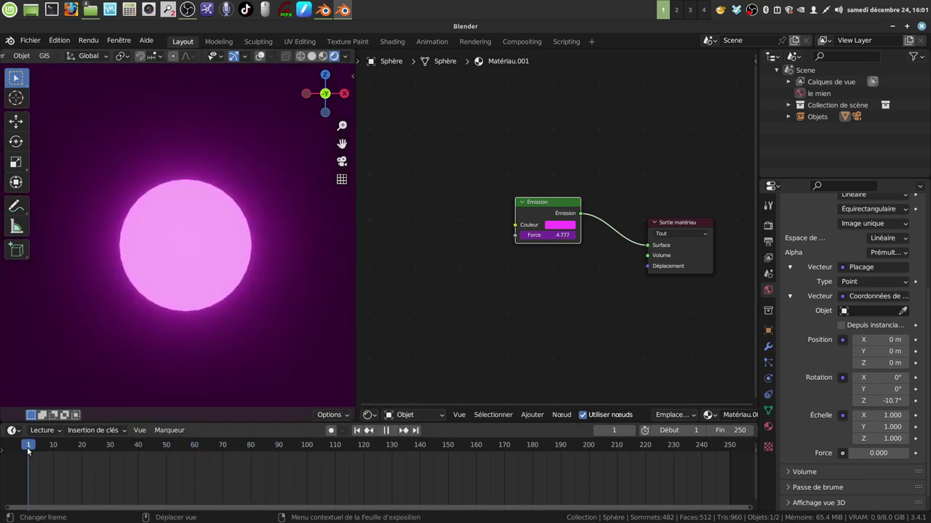
{"action": "scroll", "coordinate": [587, 326], "scroll_direction": "down", "scroll_amount": 1}
{"action": "scroll", "coordinate": [587, 326], "scroll_direction": "down", "scroll_amount": 1}
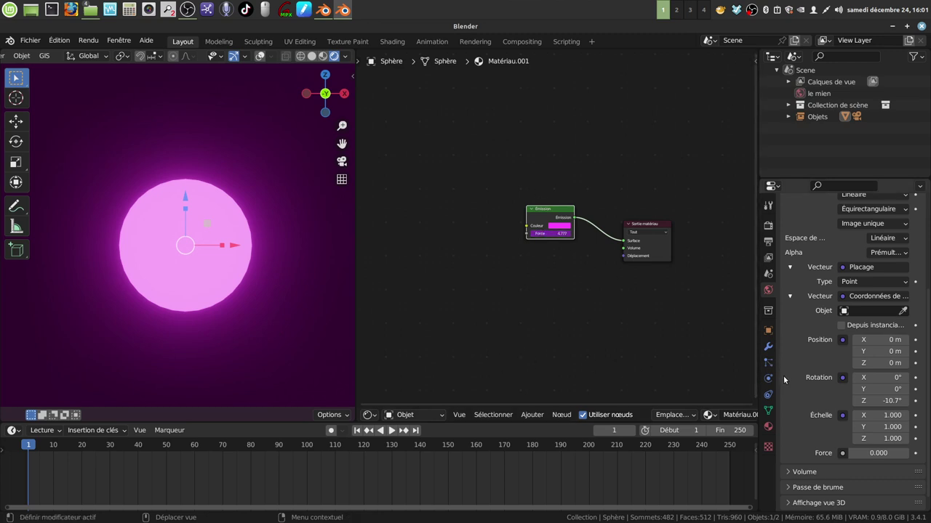
- Raise the world background strength to 1.6
{"action": "left_click", "coordinate": [767, 427]}
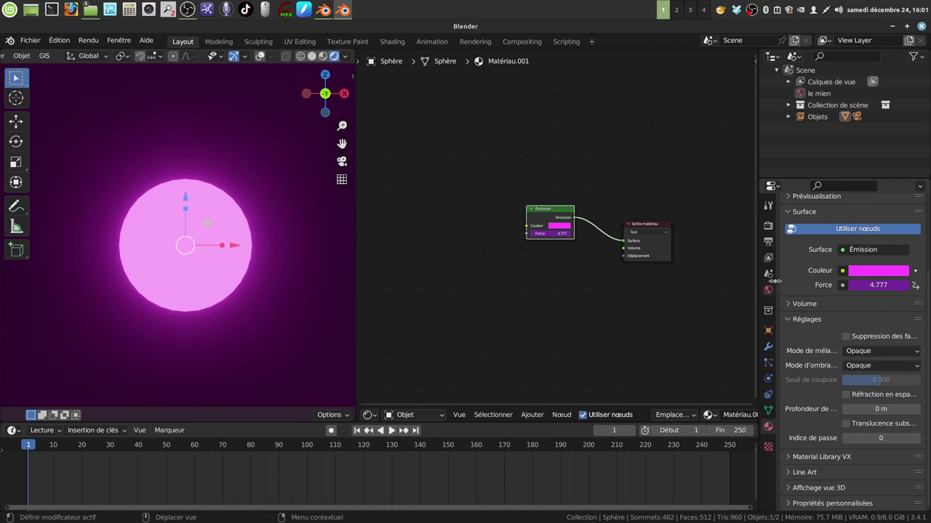
{"action": "left_click", "coordinate": [767, 289]}
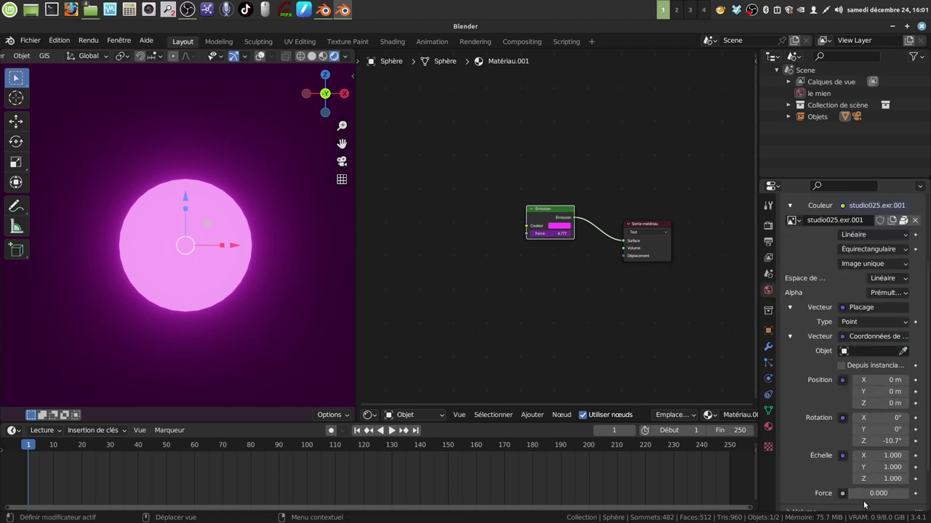
{"action": "left_click_drag", "start_coordinate": [865, 494], "coordinate": [909, 493]}
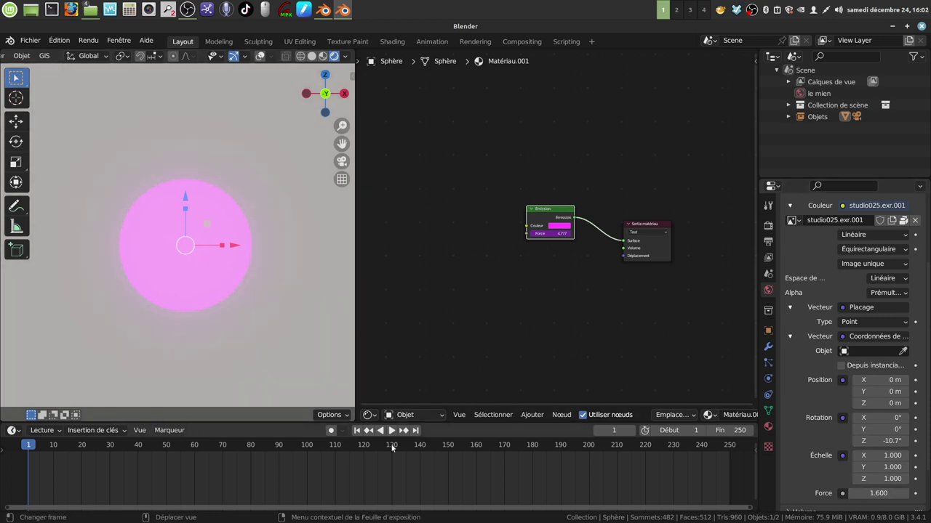
- Play the animation to preview the pulsing sphere, then return to frame 1
{"action": "left_click", "coordinate": [391, 431]}
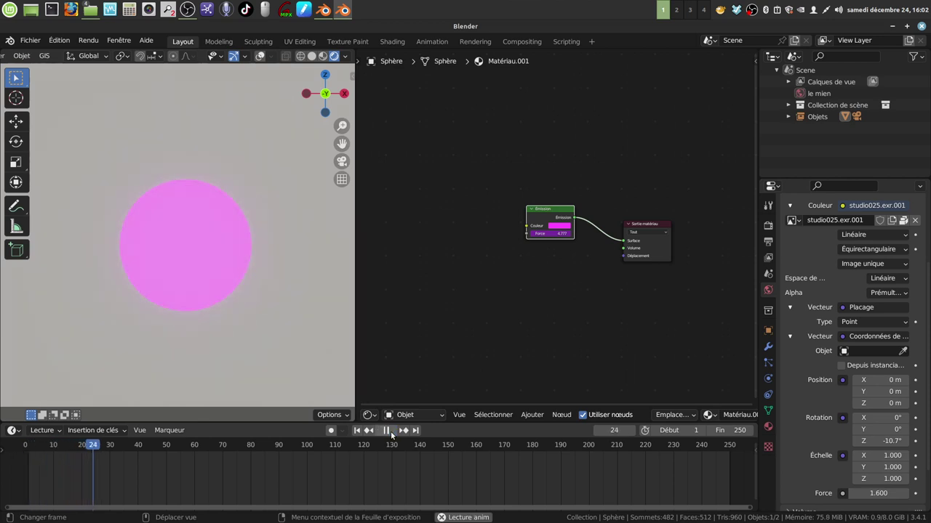
{"action": "left_click", "coordinate": [391, 431]}
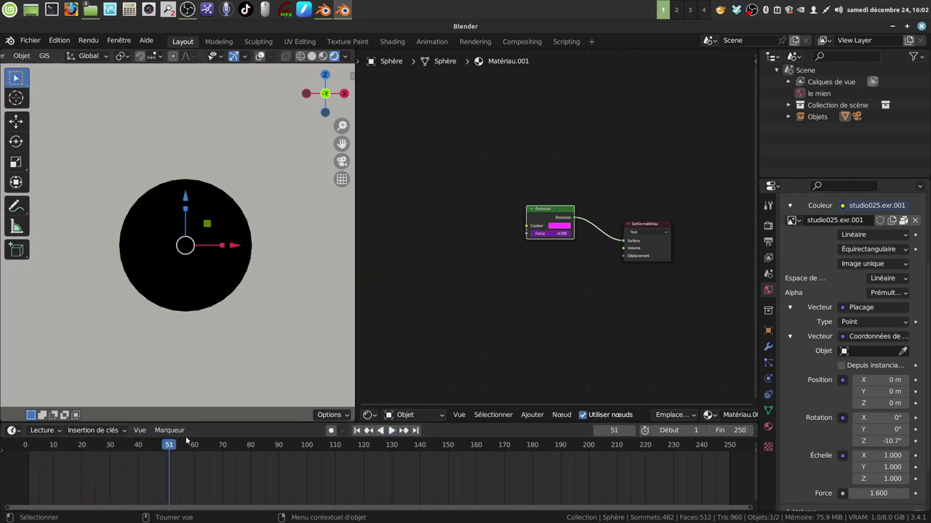
{"action": "left_click_drag", "start_coordinate": [187, 441], "coordinate": [30, 447]}
{"action": "key", "text": "space"}
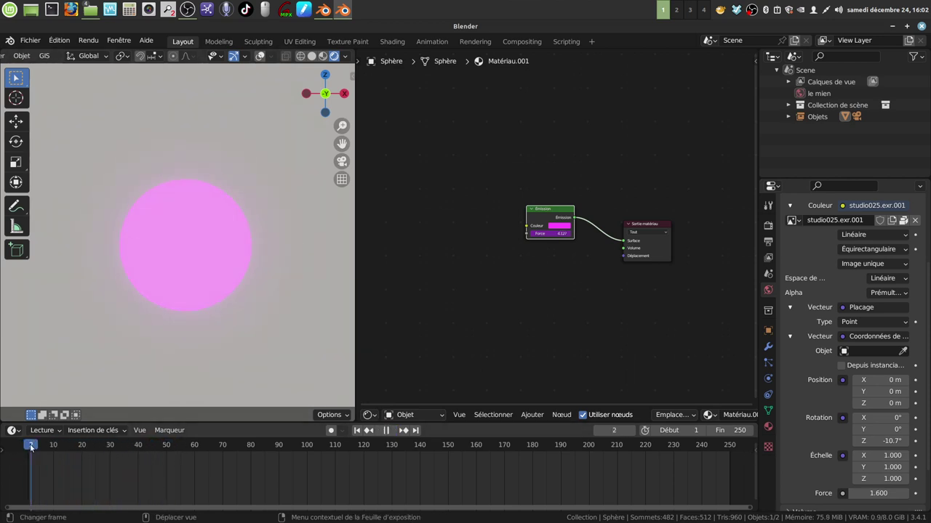
{"action": "key", "text": "Escape"}
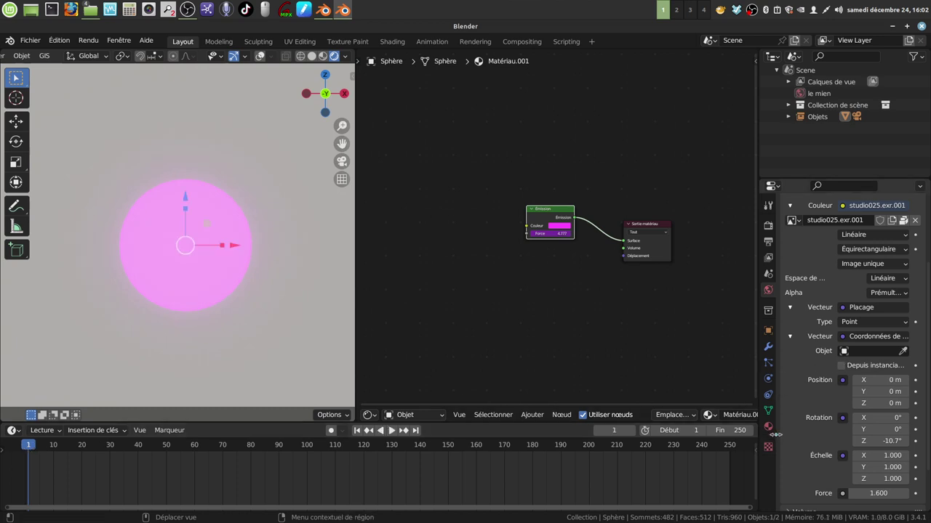
- Set the material's Blend Mode to Alpha Blend and preview playback from frame 1
{"action": "left_click", "coordinate": [768, 427]}
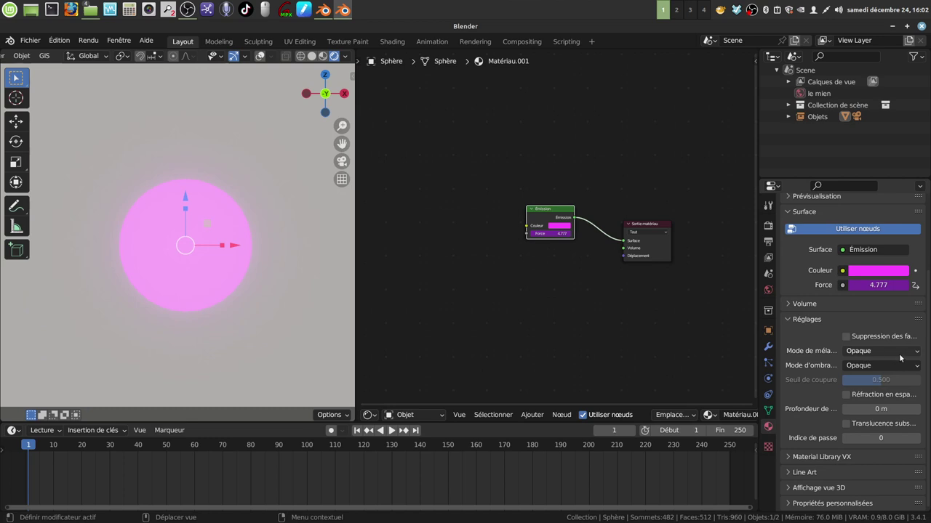
{"action": "left_click", "coordinate": [919, 355]}
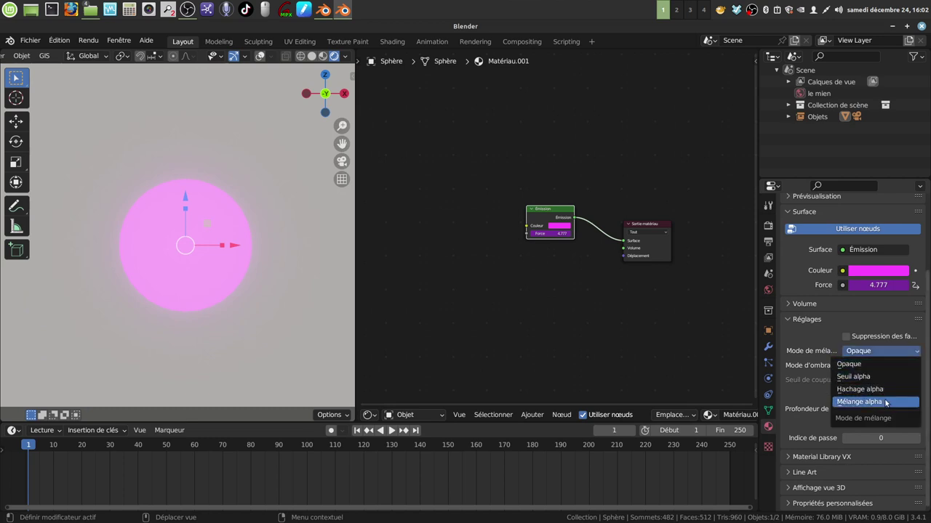
{"action": "key", "text": "Return"}
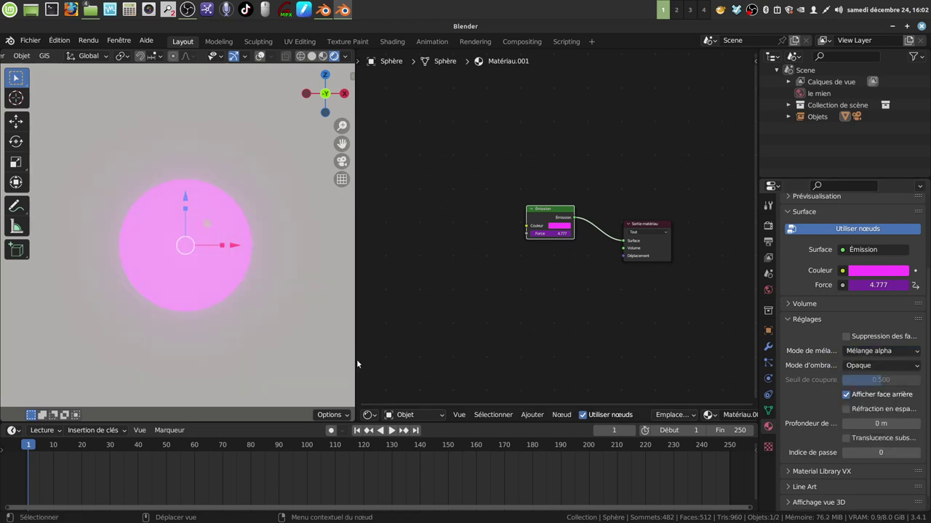
{"action": "left_click", "coordinate": [391, 431]}
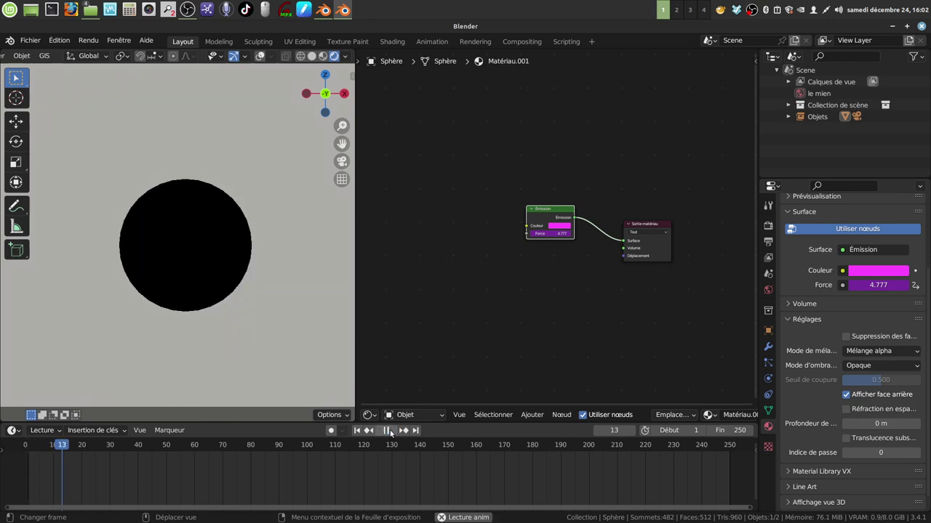
{"action": "key", "text": "space"}
{"action": "left_click_drag", "start_coordinate": [94, 450], "coordinate": [27, 450]}
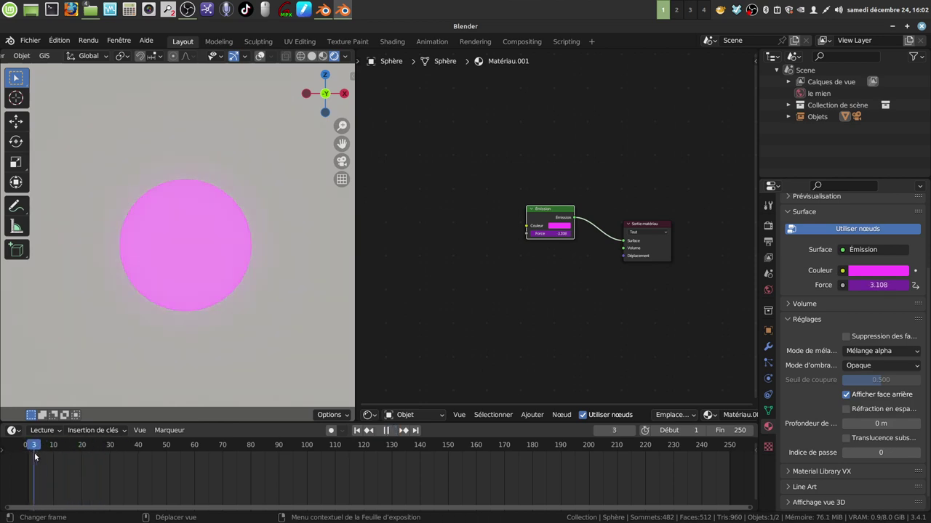
- Move the Emission node up and to the left, away from the Material Output
{"action": "mouse_move", "coordinate": [613, 301]}
{"action": "middle_mouse_down"}
{"action": "mouse_move", "coordinate": [582, 203]}
{"action": "mouse_move", "coordinate": [593, 216]}
{"action": "middle_mouse_up"}
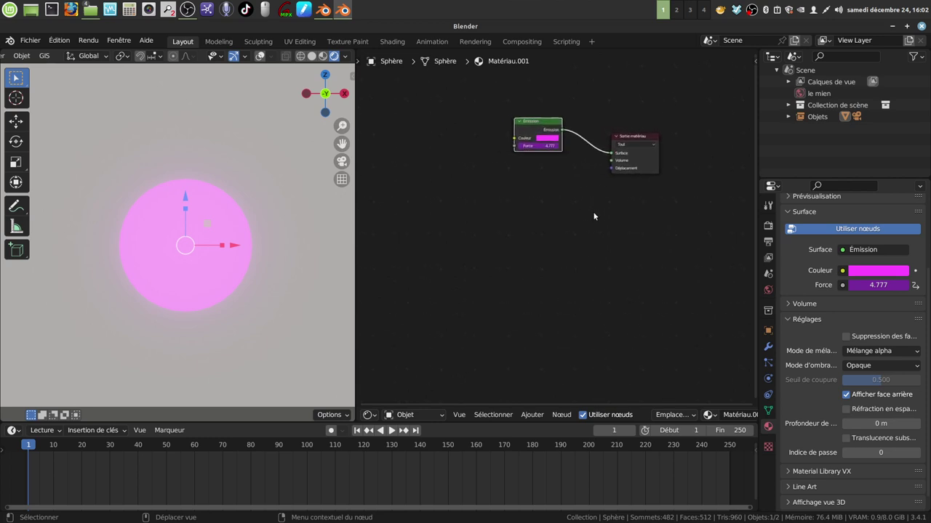
{"action": "left_click_drag", "start_coordinate": [541, 124], "coordinate": [460, 100]}
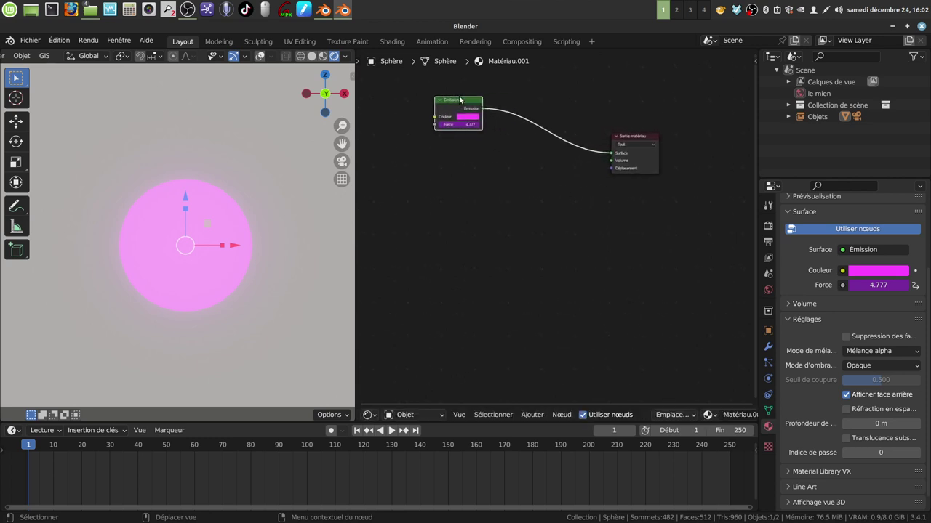
{"action": "middle_click_drag", "start_coordinate": [624, 201], "coordinate": [645, 218]}
- Insert a Mix Shader between the Emission node and the Material Output
{"action": "left_click", "coordinate": [532, 414]}
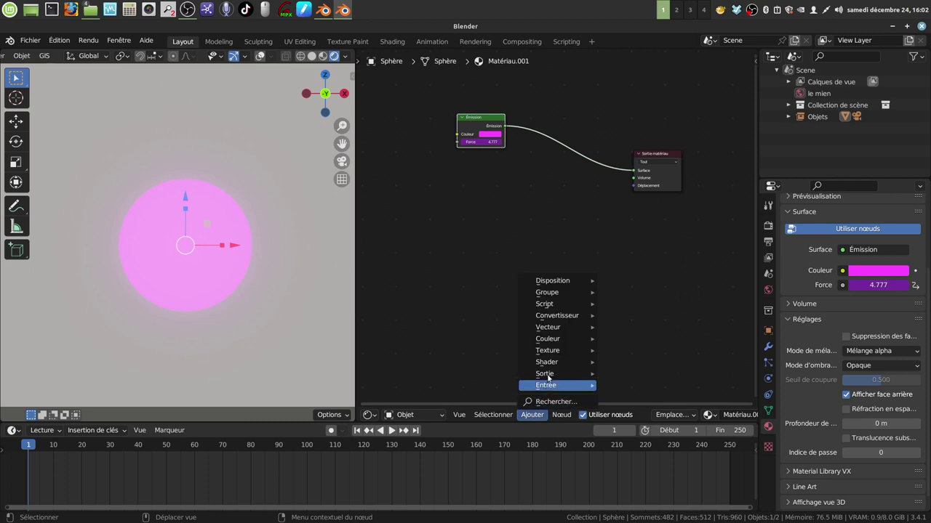
{"action": "mouse_move", "coordinate": [546, 362]}
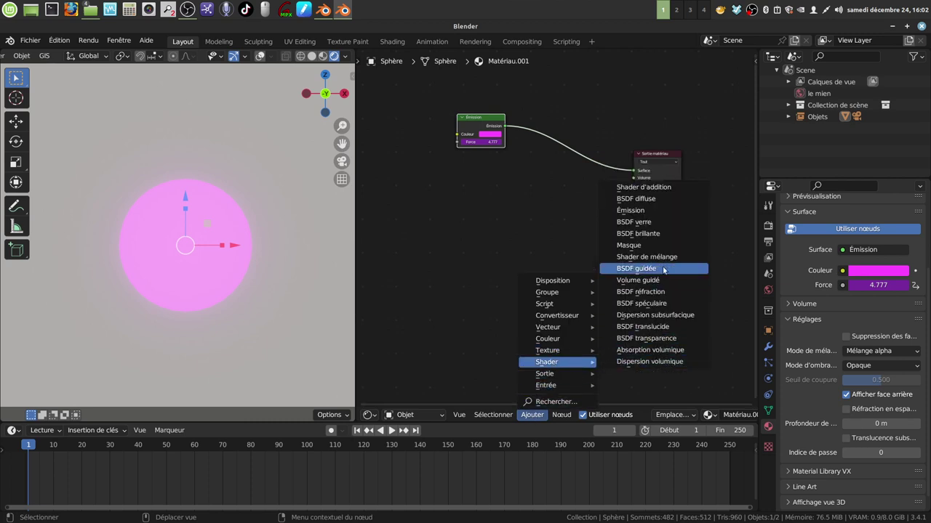
{"action": "left_click", "coordinate": [669, 258]}
{"action": "left_click", "coordinate": [560, 145]}
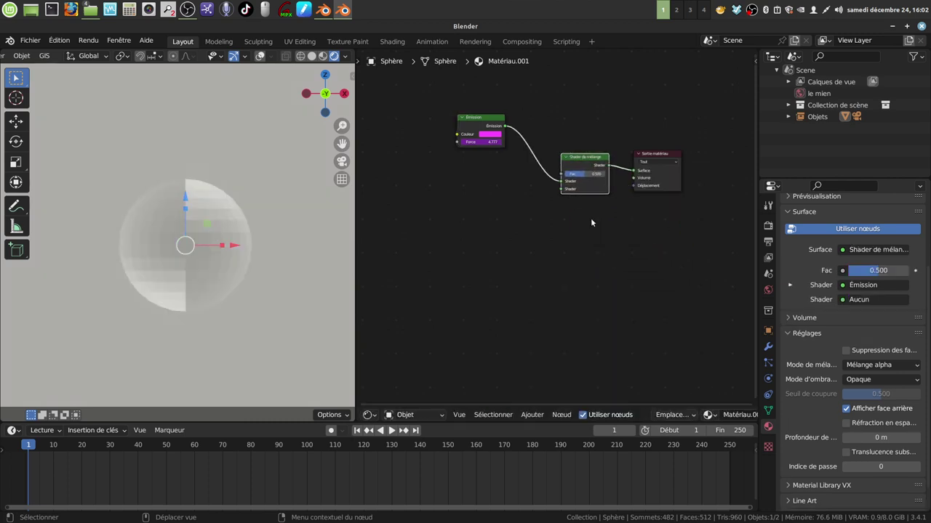
- Add a Transparent BSDF below Emission and feed it into the Mix Shader's second input
{"action": "left_click", "coordinate": [532, 416]}
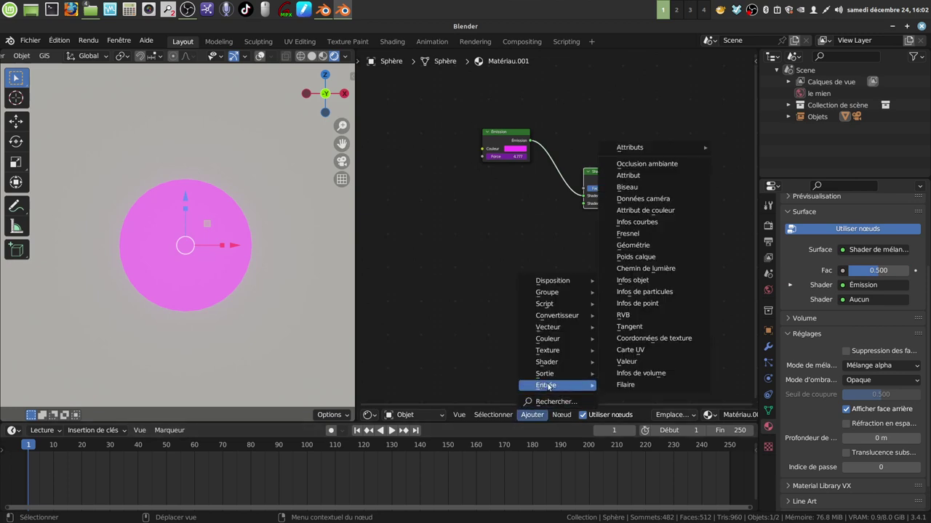
{"action": "mouse_move", "coordinate": [547, 362]}
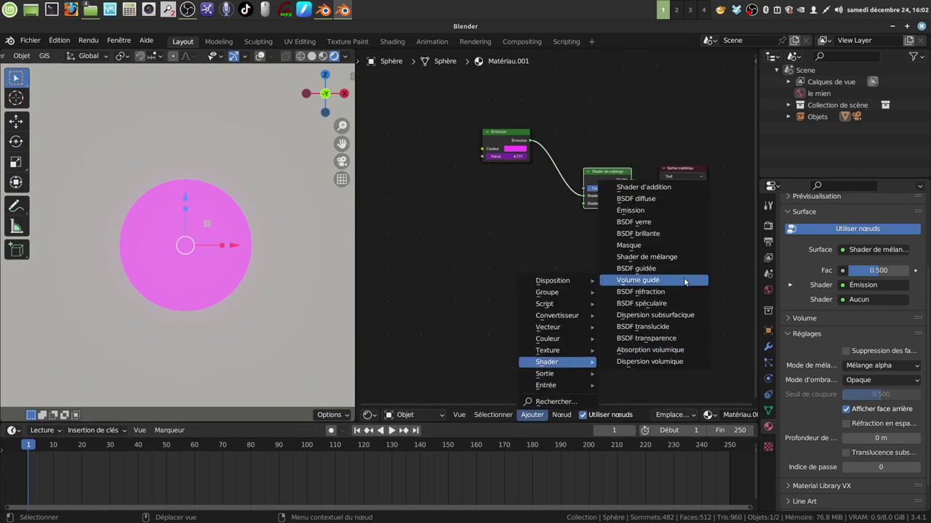
{"action": "left_click", "coordinate": [677, 340]}
{"action": "left_click", "coordinate": [498, 212]}
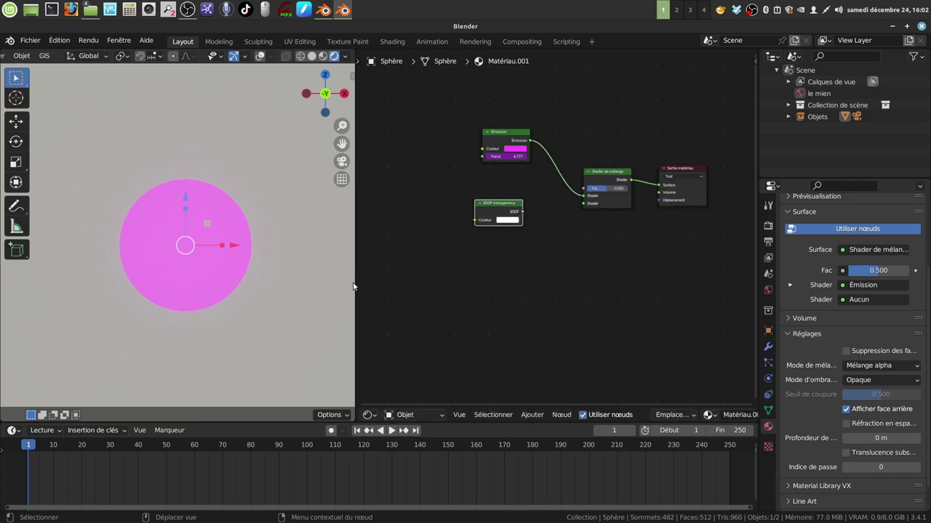
{"action": "left_click_drag", "start_coordinate": [28, 456], "coordinate": [48, 456]}
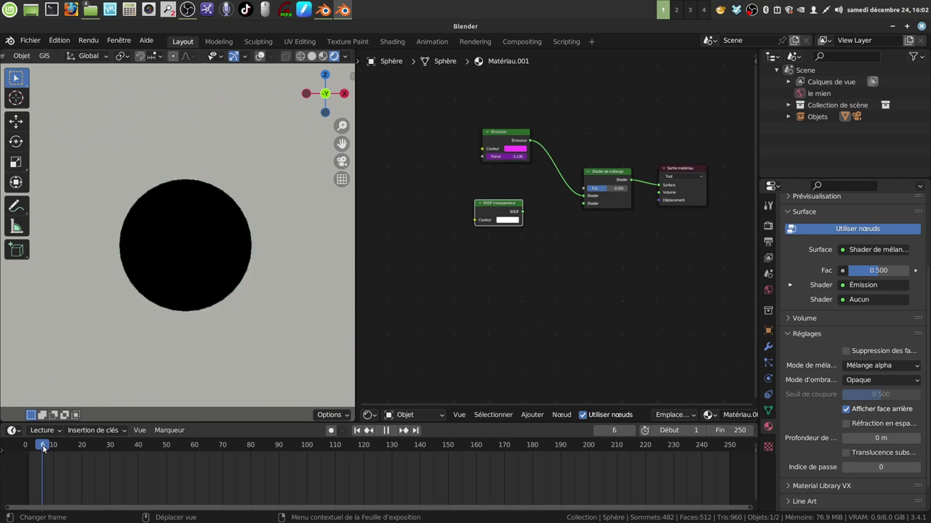
{"action": "scroll", "coordinate": [560, 262], "scroll_direction": "up", "scroll_amount": 1}
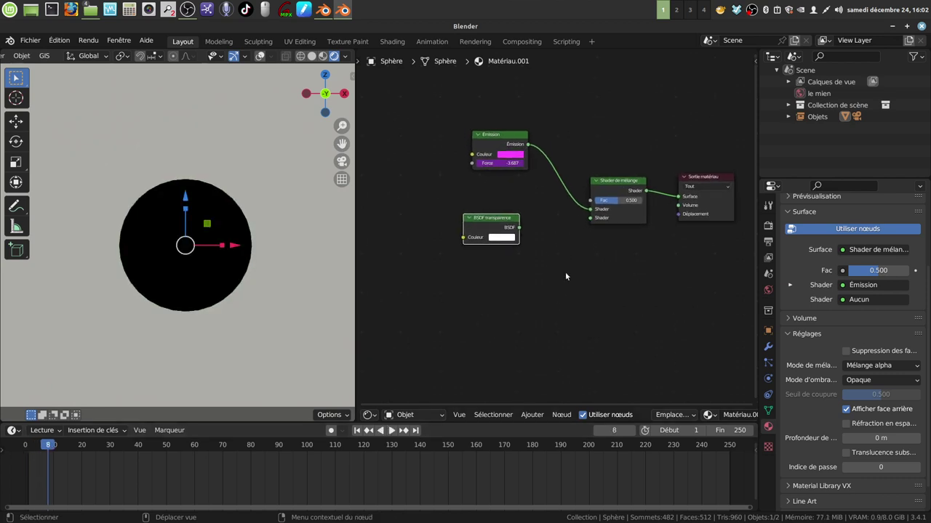
{"action": "scroll", "coordinate": [564, 271], "scroll_direction": "up", "scroll_amount": 1}
{"action": "left_click_drag", "start_coordinate": [519, 228], "coordinate": [655, 206]}
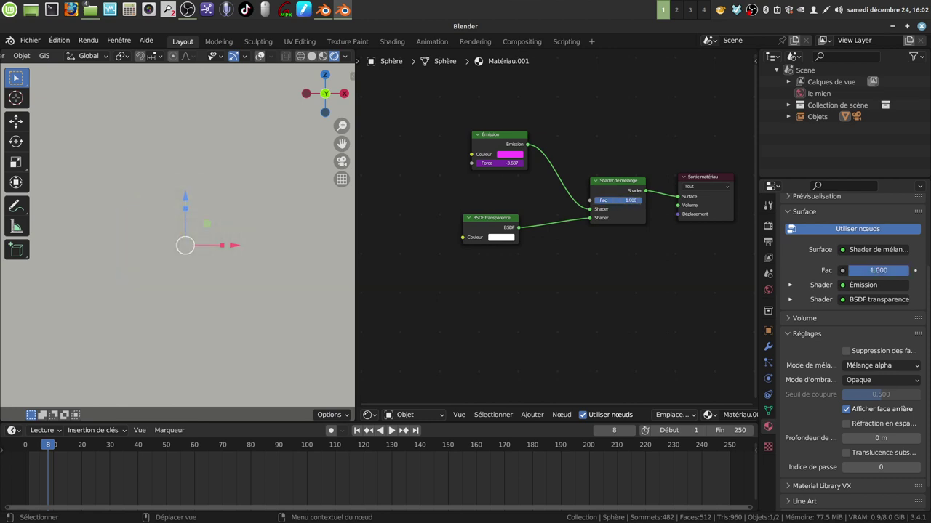
- Set the Mix Shader Fac to 0.167 and move the Transparent BSDF node lower
{"action": "mouse_move", "coordinate": [902, 269]}
{"action": "left_mouse_down"}
{"action": "mouse_move", "coordinate": [850, 269]}
{"action": "mouse_move", "coordinate": [859, 270]}
{"action": "left_mouse_up"}
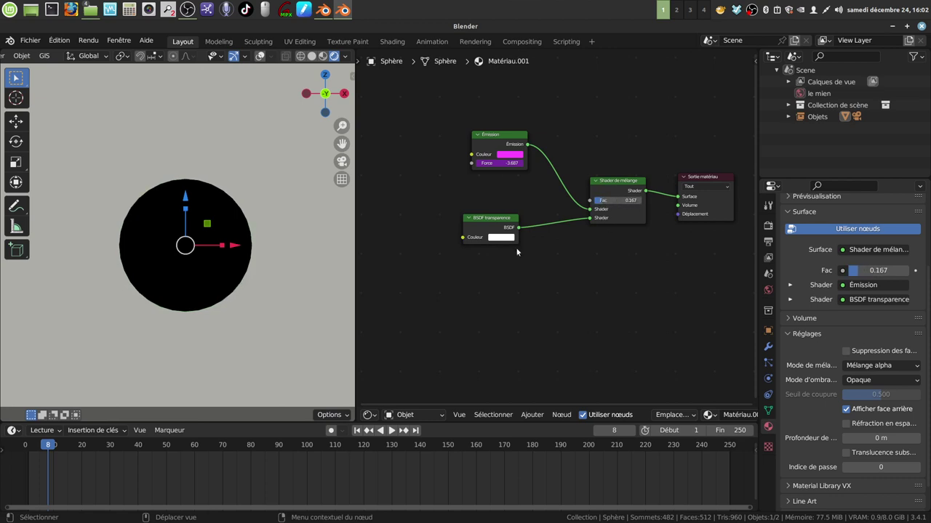
{"action": "left_click_drag", "start_coordinate": [490, 230], "coordinate": [507, 285]}
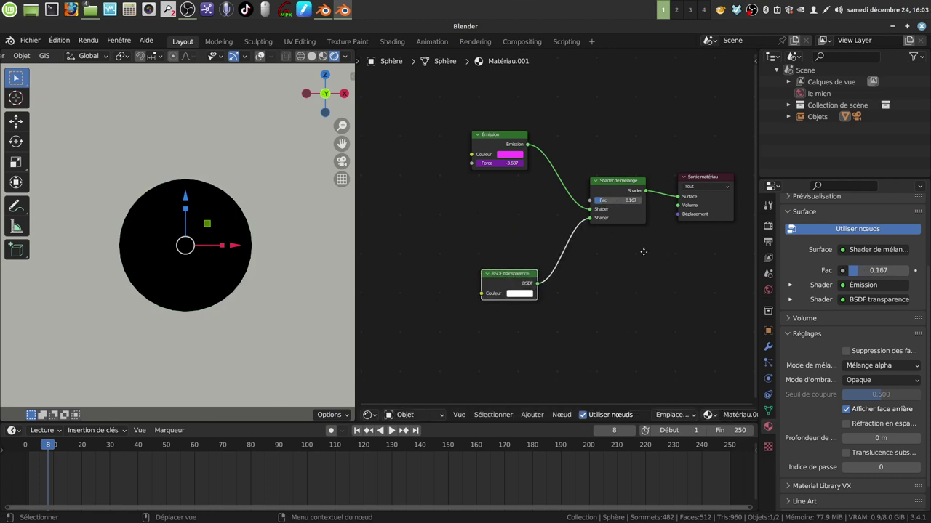
{"action": "middle_click_drag", "start_coordinate": [642, 251], "coordinate": [648, 239]}
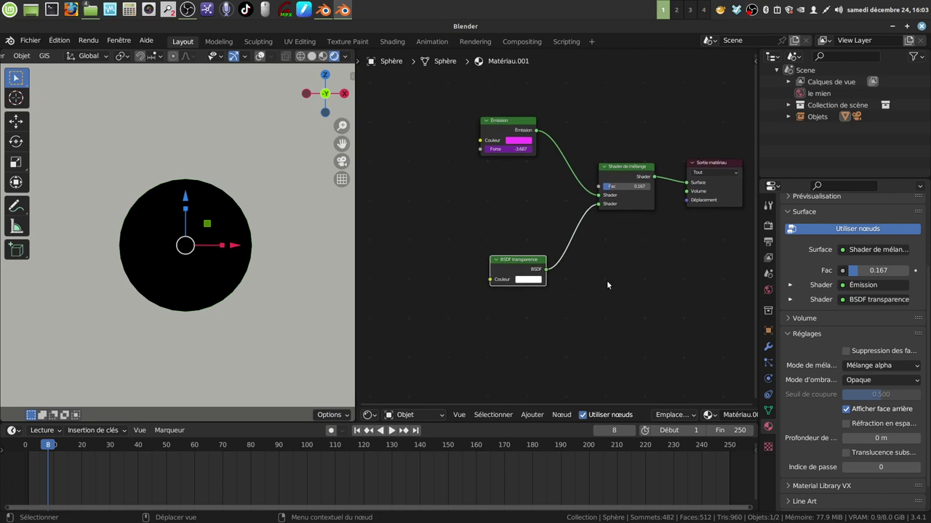
- Add a Value node and paste the Emission Strength driver onto it
{"action": "left_click", "coordinate": [530, 415]}
{"action": "mouse_move", "coordinate": [546, 386]}
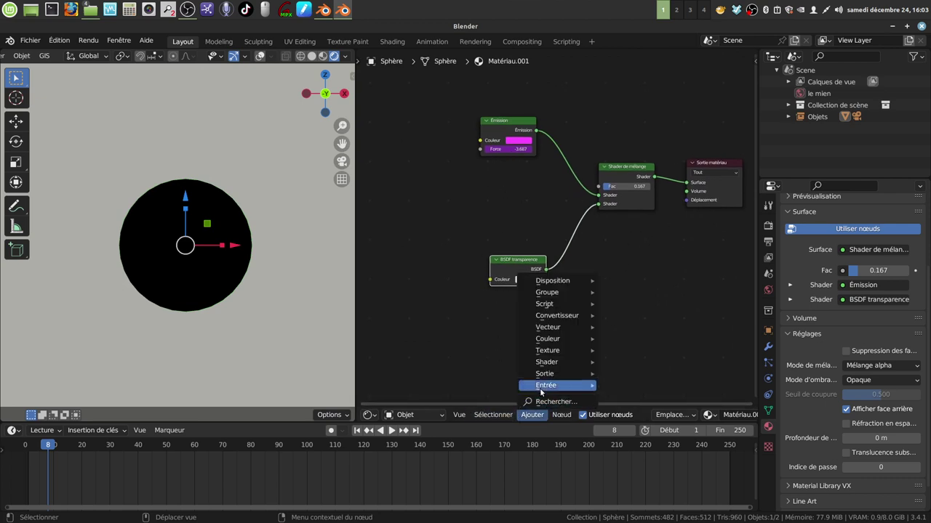
{"action": "left_click", "coordinate": [624, 362]}
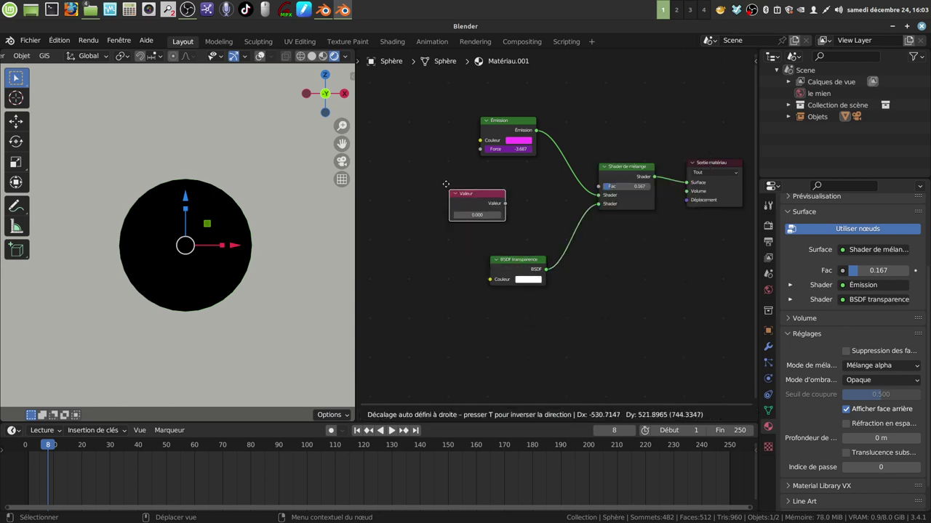
{"action": "left_click", "coordinate": [436, 183]}
{"action": "right_click", "coordinate": [517, 150]}
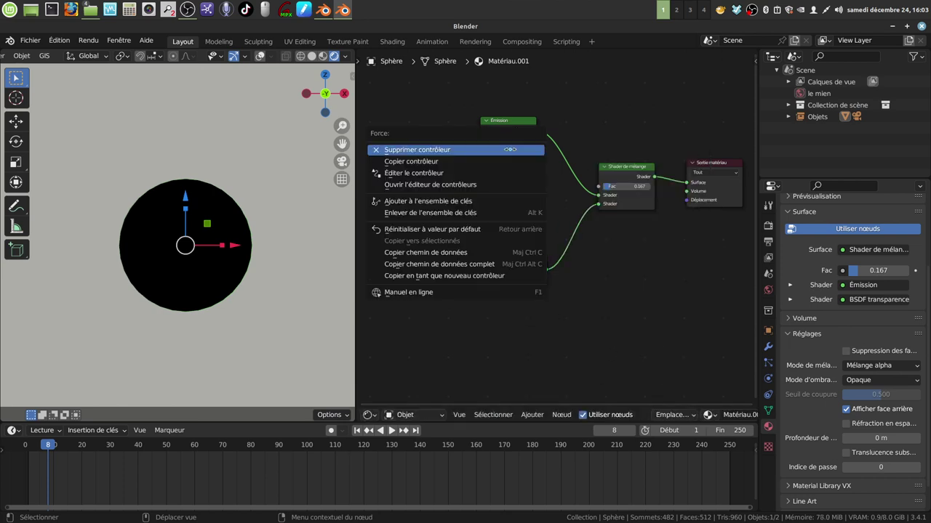
{"action": "left_click", "coordinate": [465, 161]}
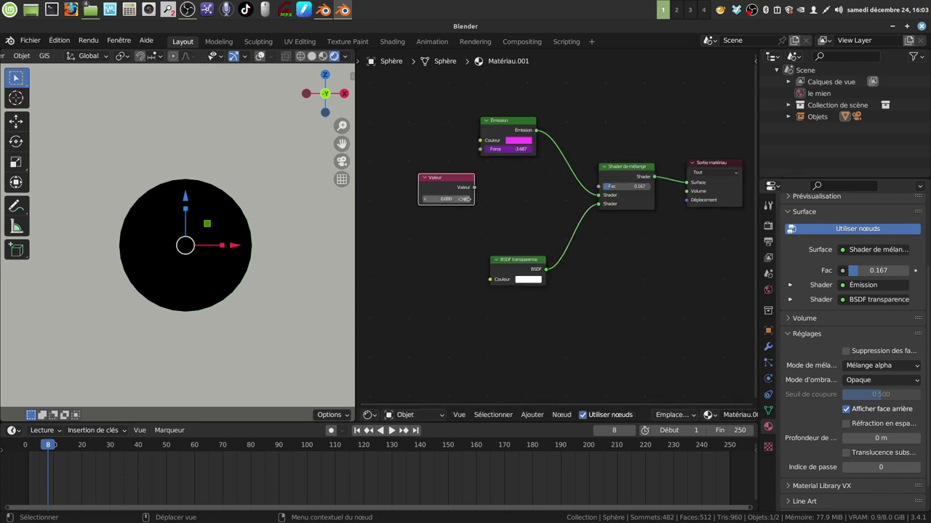
{"action": "left_click", "coordinate": [446, 199]}
{"action": "right_click", "coordinate": [446, 199]}
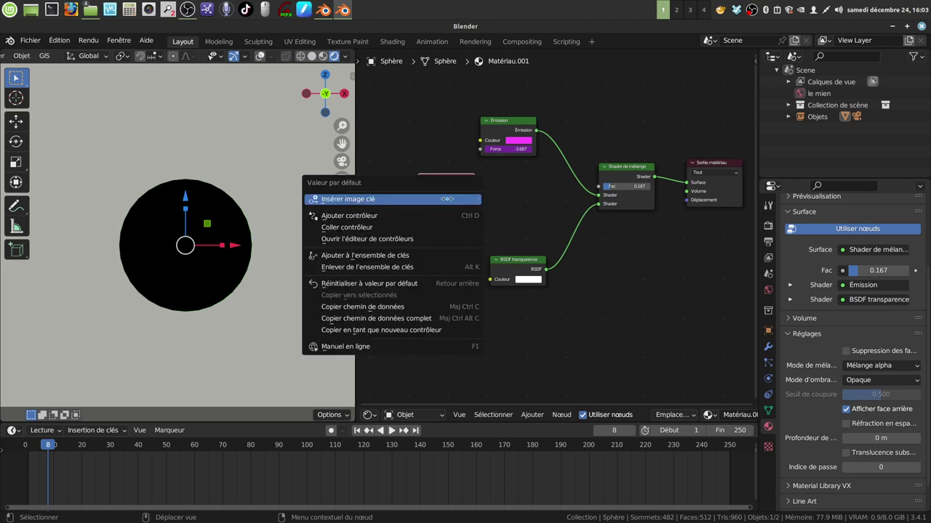
{"action": "left_click", "coordinate": [439, 227]}
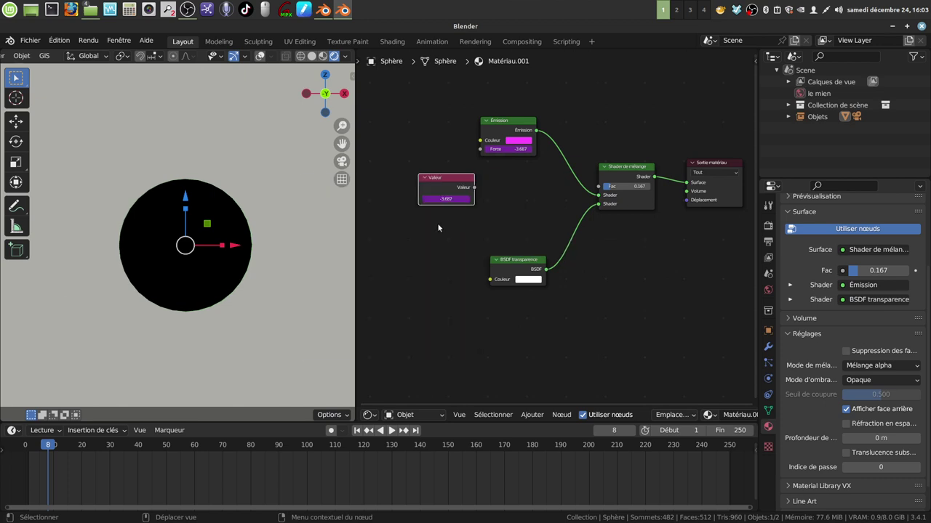
{"action": "scroll", "coordinate": [478, 224], "scroll_direction": "up", "scroll_amount": 2}
- Edit the Value node's driver expression down to cos(frame*0.3)
{"action": "right_click", "coordinate": [472, 191]}
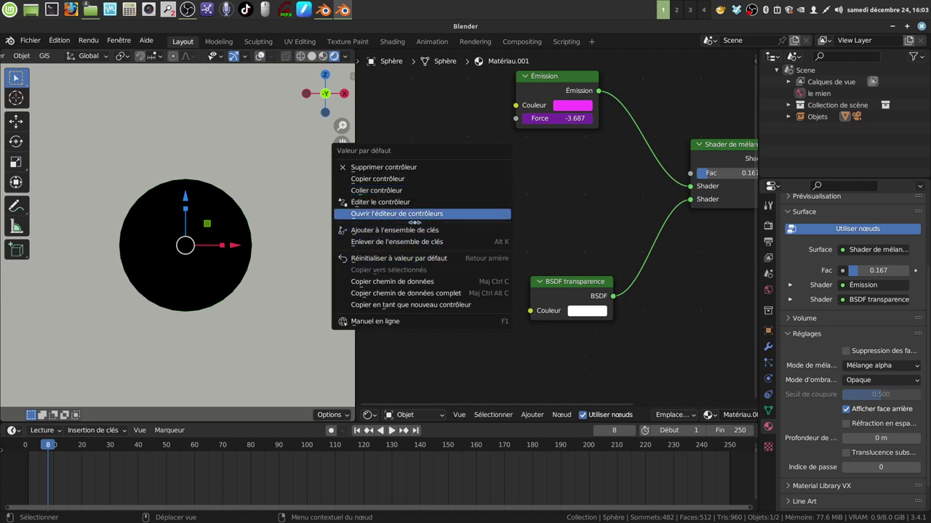
{"action": "left_click", "coordinate": [411, 202]}
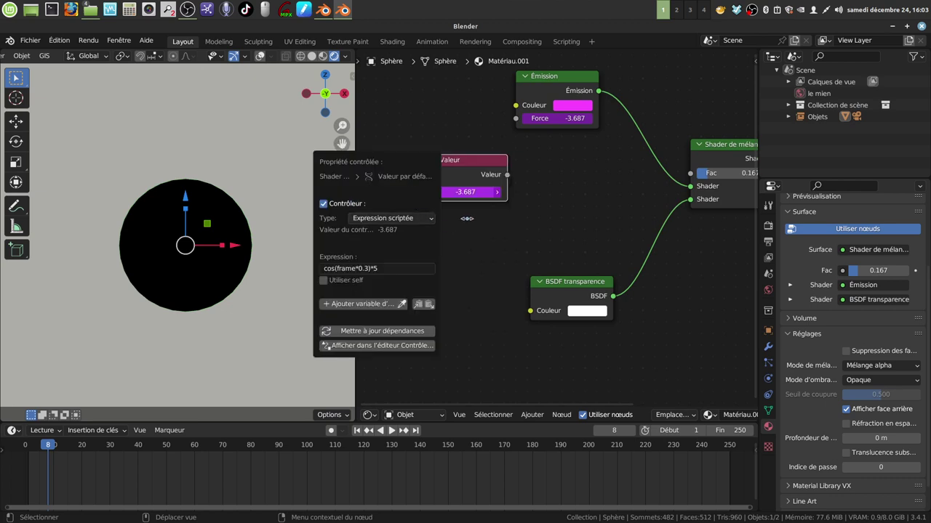
{"action": "left_click", "coordinate": [378, 267]}
{"action": "left_click", "coordinate": [388, 268]}
- Connect the Value node's output to the Mix Shader's Fac and preview the early frames
{"action": "left_click", "coordinate": [495, 244]}
{"action": "scroll", "coordinate": [494, 229], "scroll_direction": "down", "scroll_amount": 2}
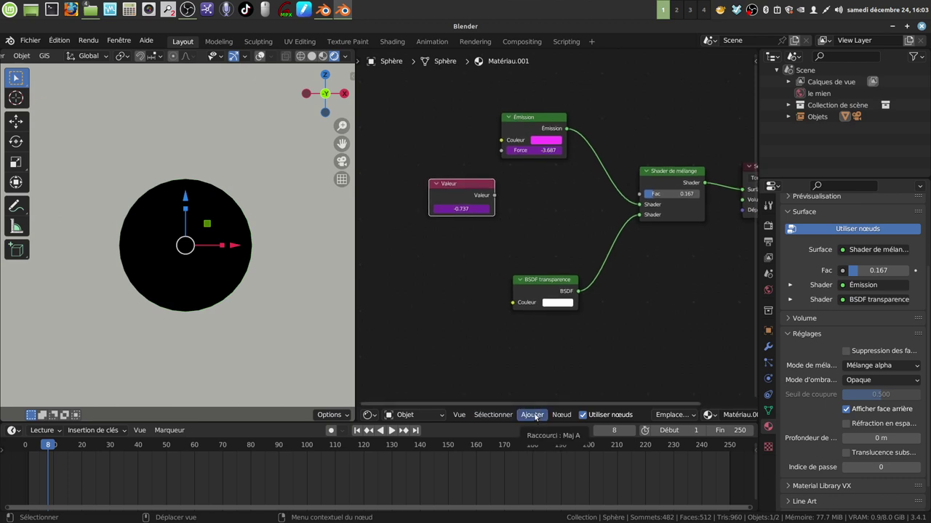
{"action": "left_click_drag", "start_coordinate": [493, 195], "coordinate": [640, 194]}
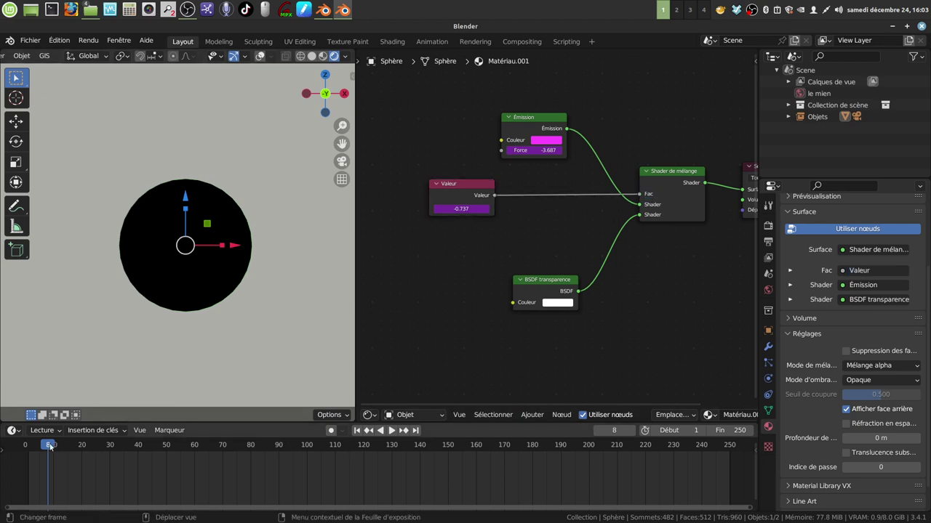
{"action": "mouse_move", "coordinate": [49, 446]}
{"action": "left_mouse_down"}
{"action": "mouse_move", "coordinate": [130, 444]}
{"action": "mouse_move", "coordinate": [28, 444]}
{"action": "left_mouse_up"}
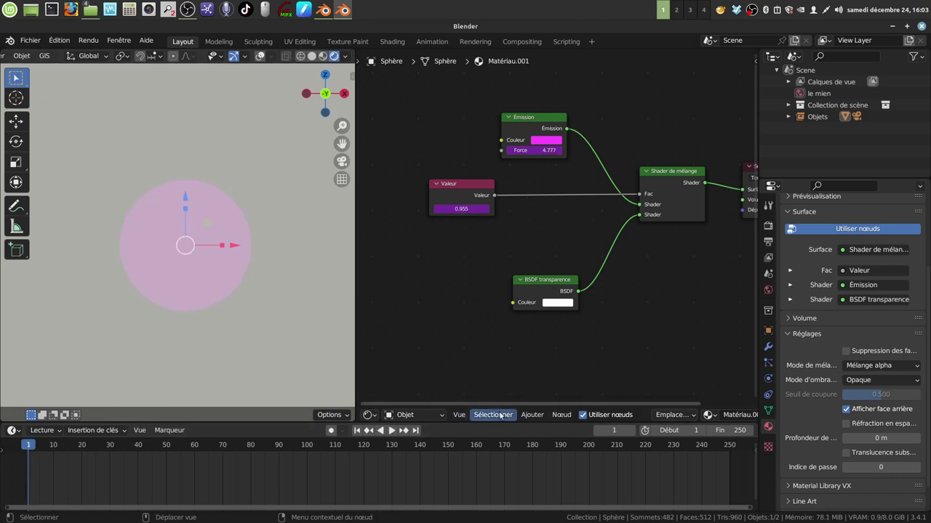
- Drop an Invert node onto the link between the Value node and Fac
{"action": "left_click", "coordinate": [538, 417]}
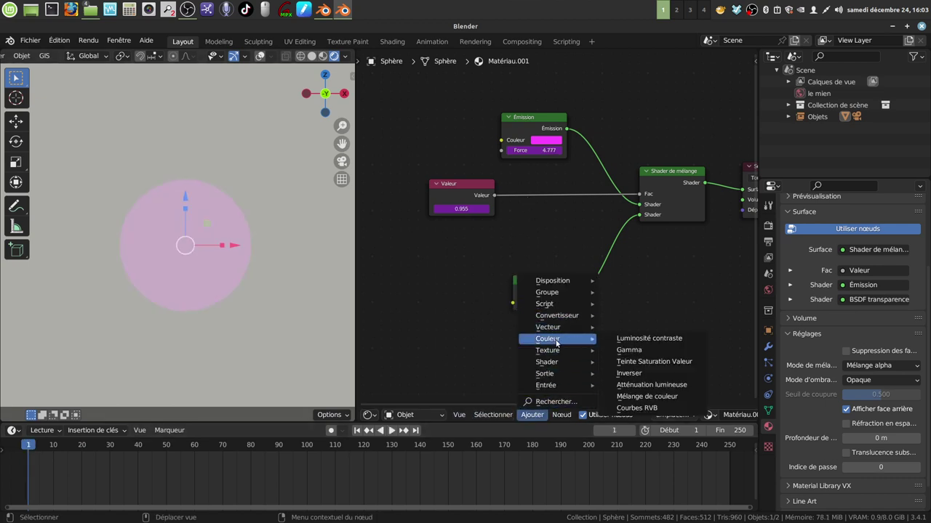
{"action": "left_click", "coordinate": [638, 374]}
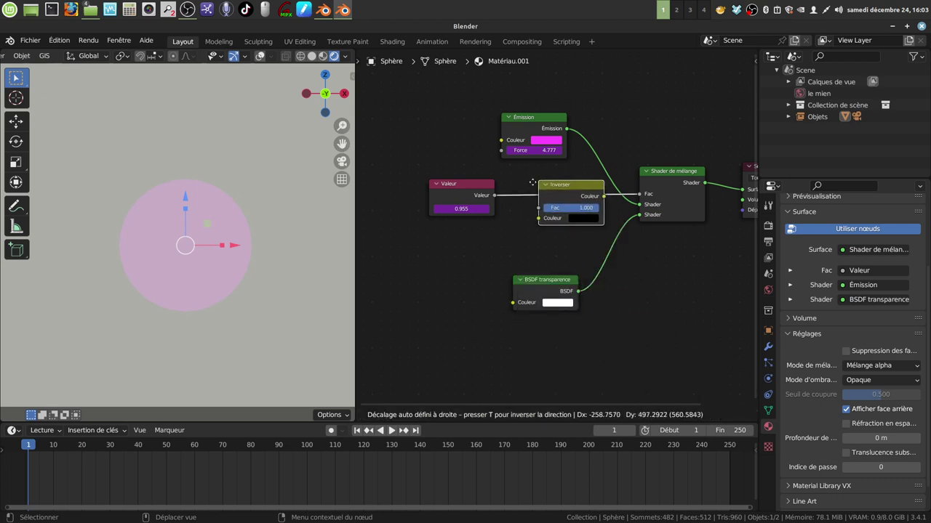
{"action": "left_click", "coordinate": [513, 228]}
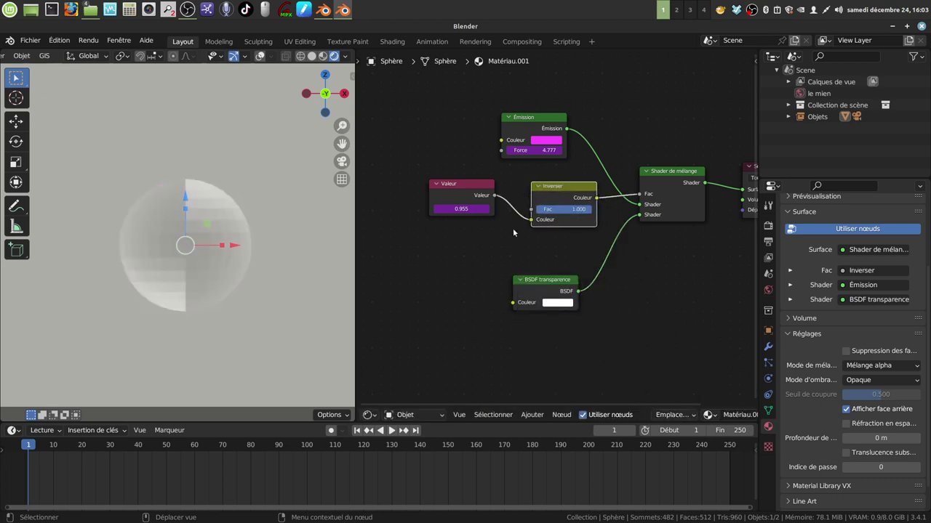
- Preview the pulse, then set the World background strength to 0 and replay against black
{"action": "left_click", "coordinate": [391, 430]}
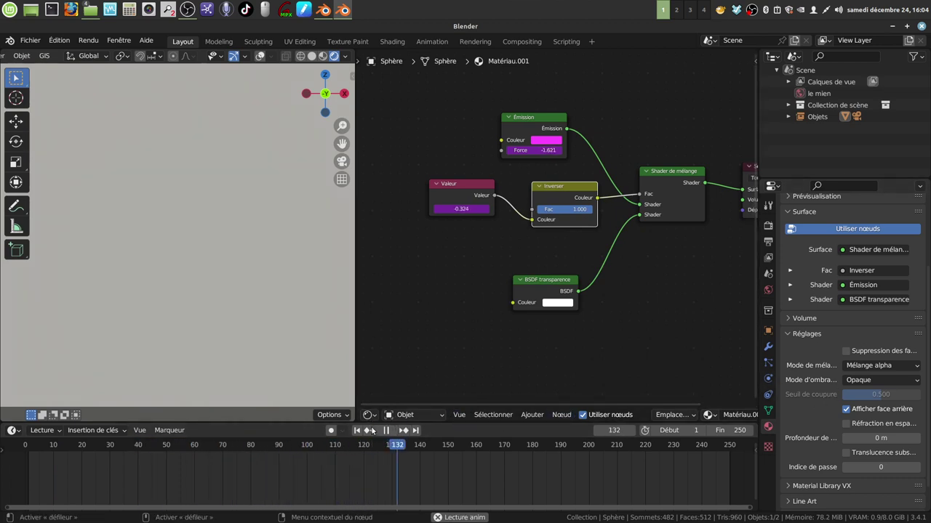
{"action": "left_click", "coordinate": [387, 430]}
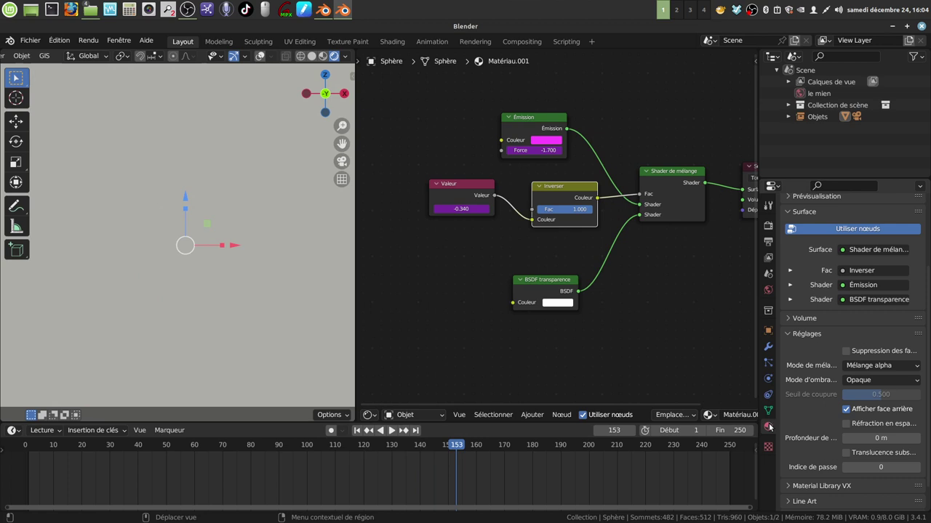
{"action": "left_click", "coordinate": [768, 293]}
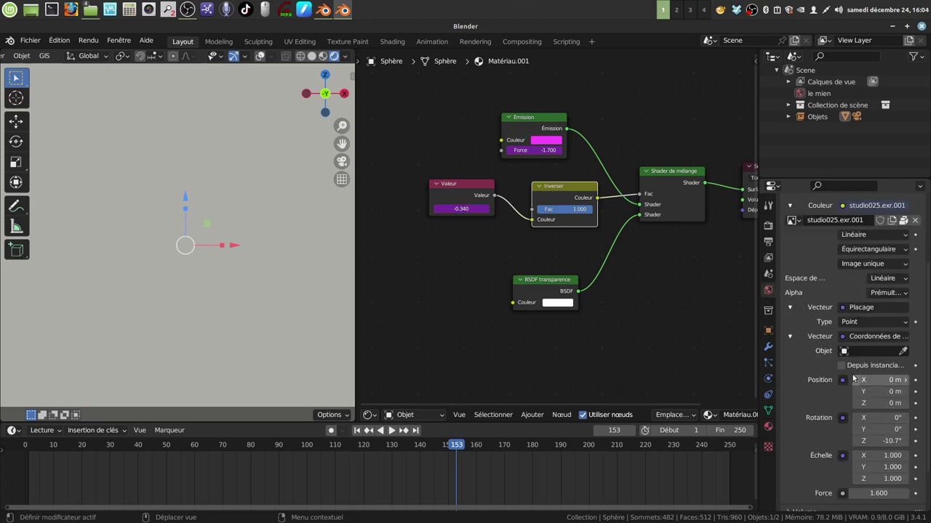
{"action": "scroll", "coordinate": [835, 439], "scroll_direction": "down", "scroll_amount": 2}
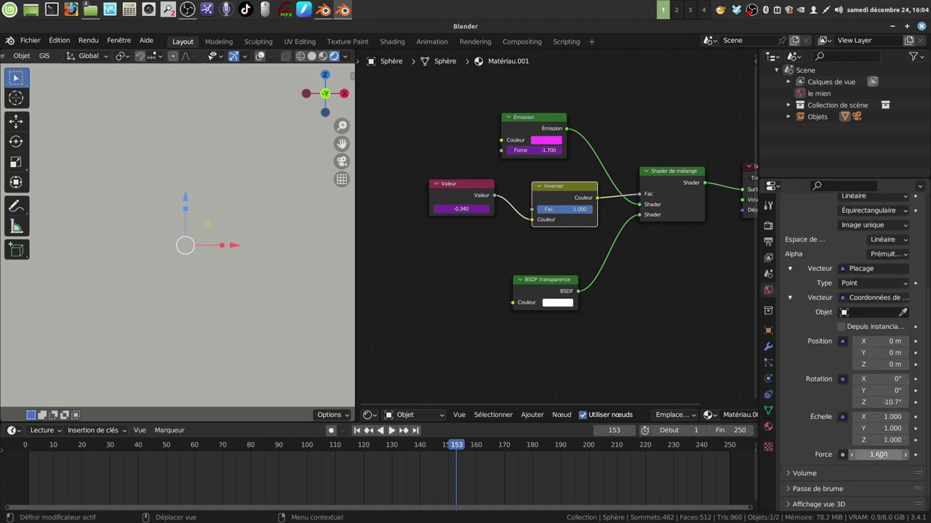
{"action": "key", "text": "BackSpace"}
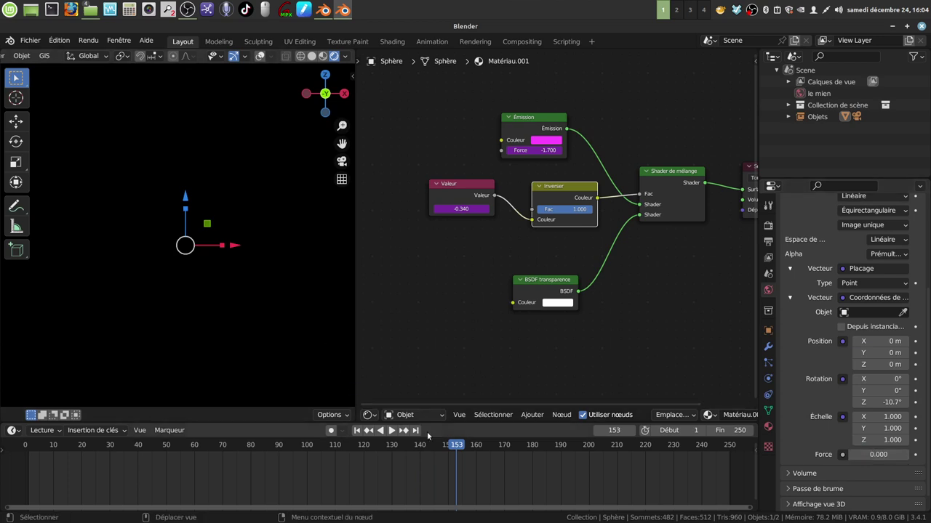
{"action": "key", "text": "space"}
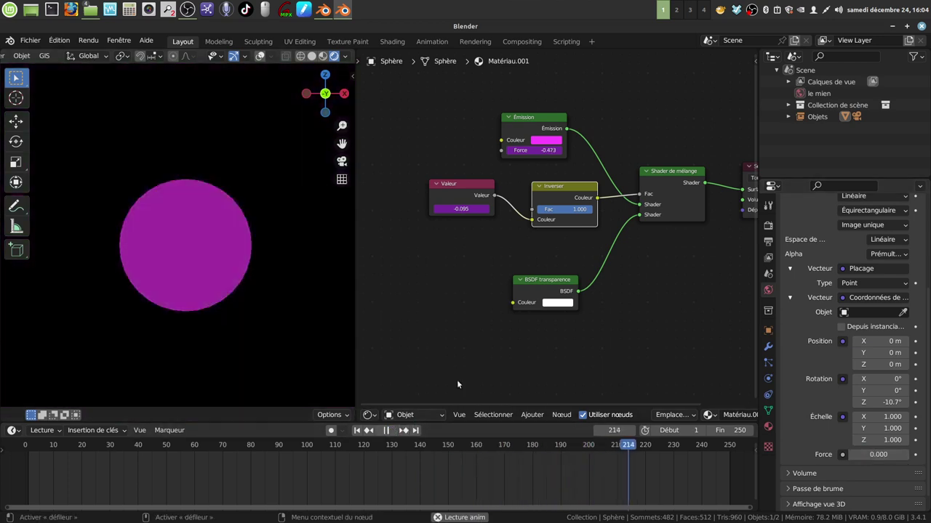
- Change the Emission strength driver expression to cos(frame*0.6)*5
{"action": "left_click", "coordinate": [386, 430]}
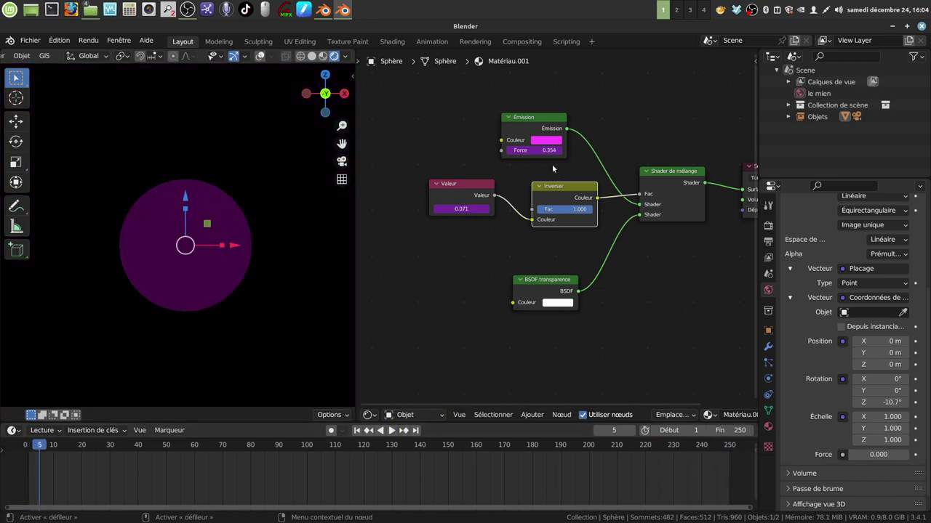
{"action": "right_click", "coordinate": [542, 150]}
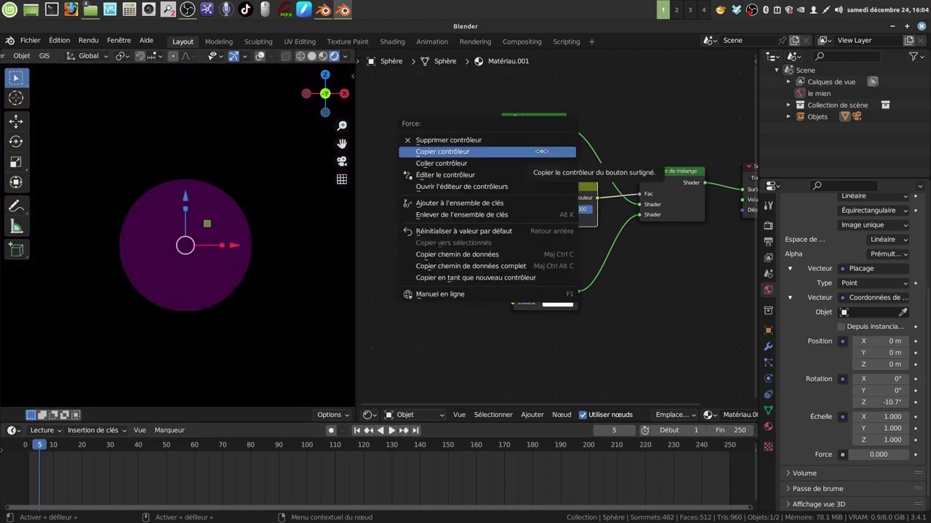
{"action": "left_click", "coordinate": [512, 177]}
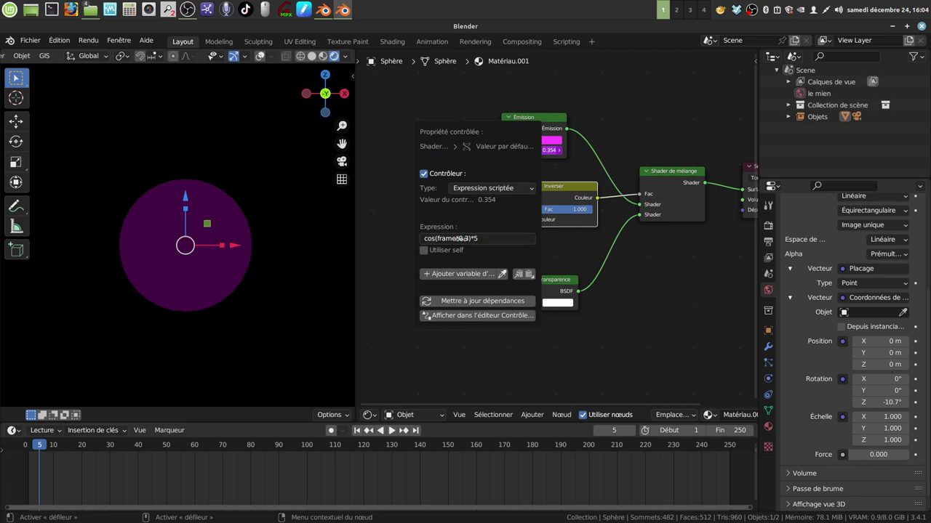
{"action": "left_click", "coordinate": [460, 239]}
{"action": "left_click", "coordinate": [470, 239]}
{"action": "key", "text": "Return"}
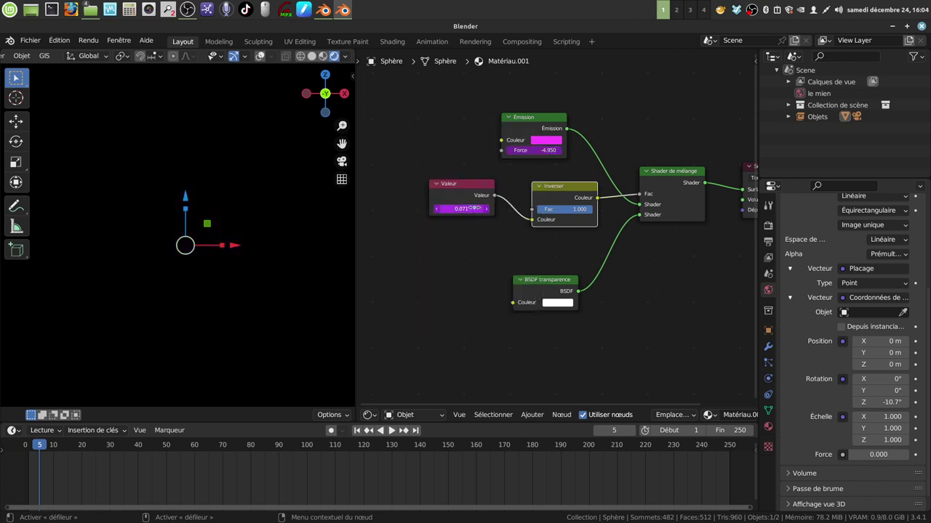
- Change the Value node driver expression to cos(frame*0.6)
{"action": "right_click", "coordinate": [461, 209]}
{"action": "left_click", "coordinate": [413, 214]}
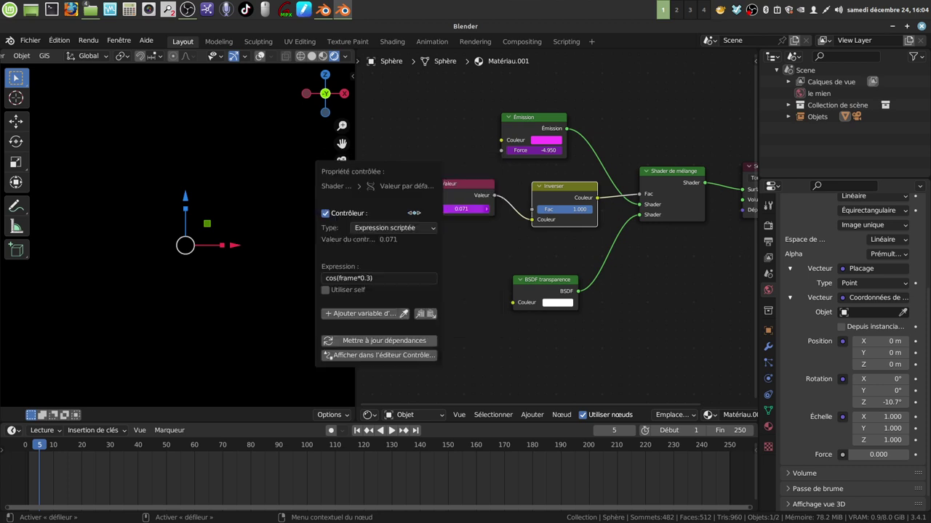
{"action": "left_click", "coordinate": [374, 279]}
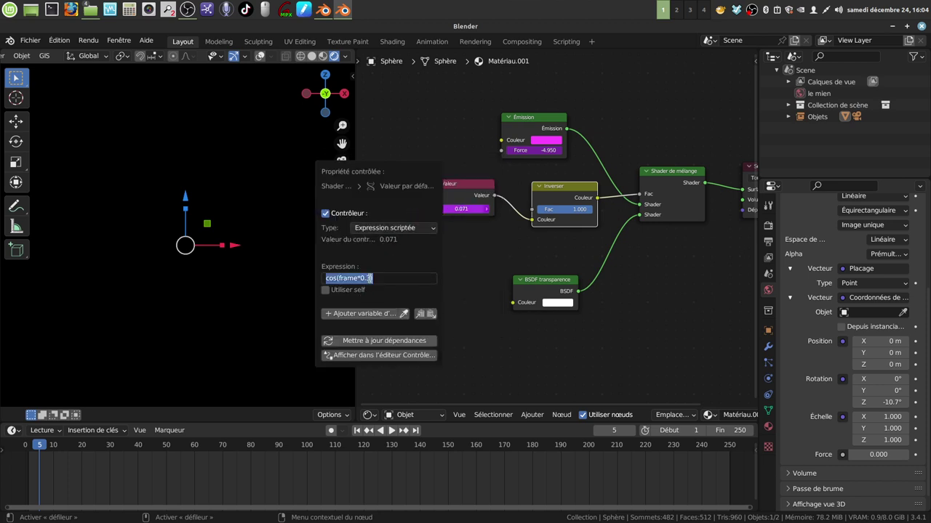
{"action": "left_click", "coordinate": [370, 278]}
{"action": "type", "text": "6"}
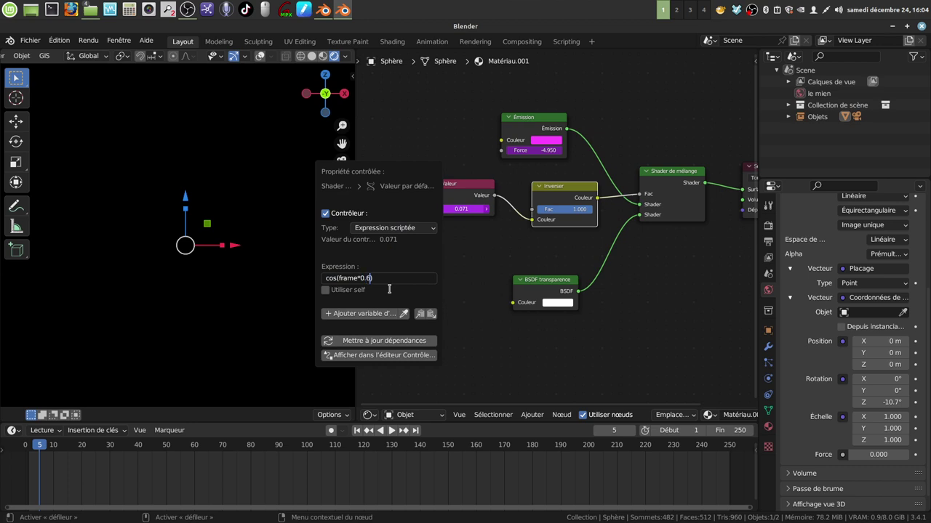
{"action": "key", "text": "Return"}
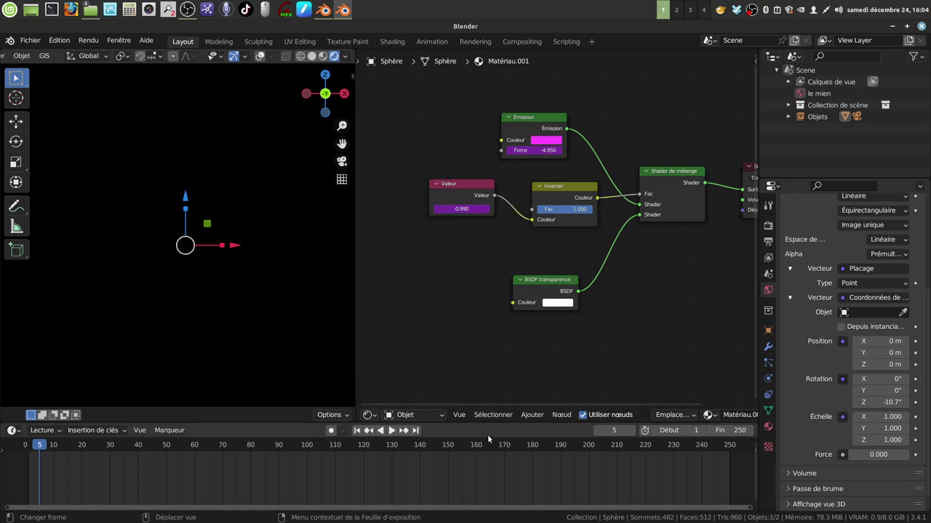
- Play the faster pulse, stop at frame 144, and zoom out the Shader Editor
{"action": "left_click", "coordinate": [393, 431]}
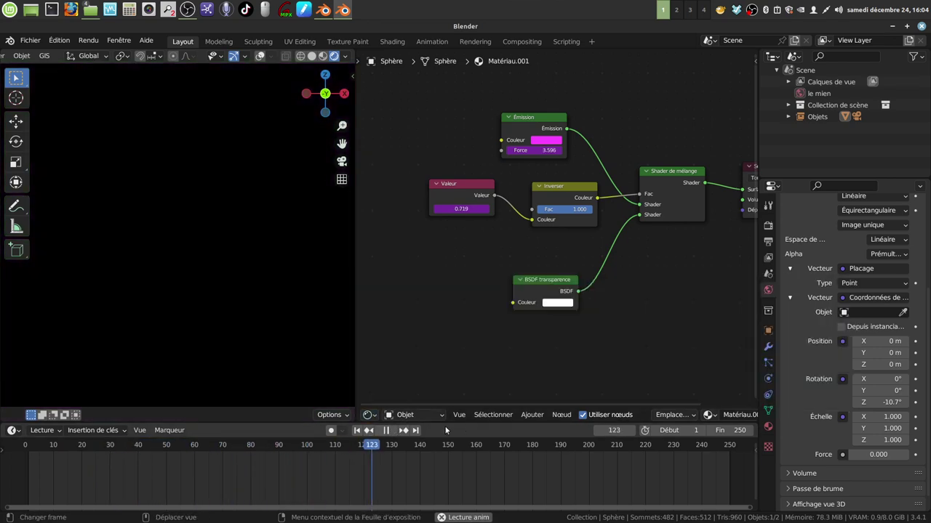
{"action": "left_click", "coordinate": [386, 431]}
{"action": "scroll", "coordinate": [509, 314], "scroll_direction": "down", "scroll_amount": 1}
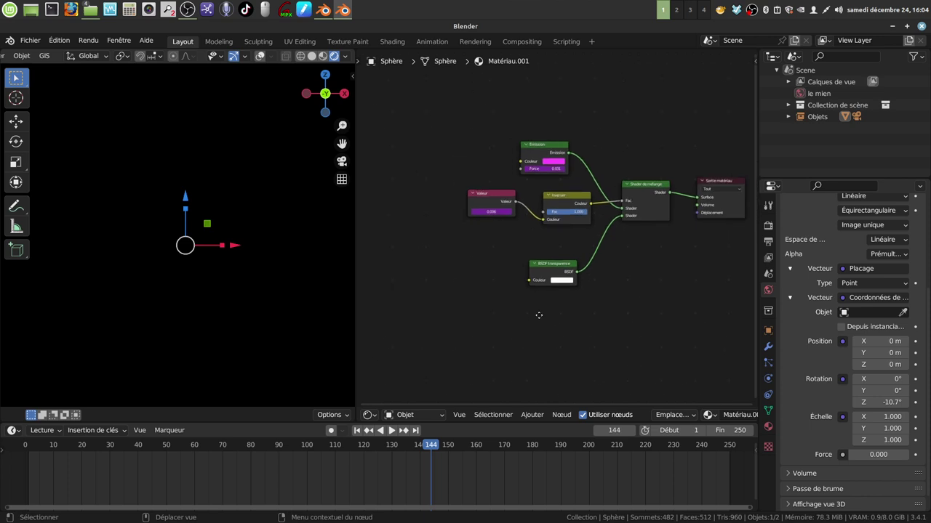
{"action": "scroll", "coordinate": [527, 325], "scroll_direction": "down", "scroll_amount": 1}
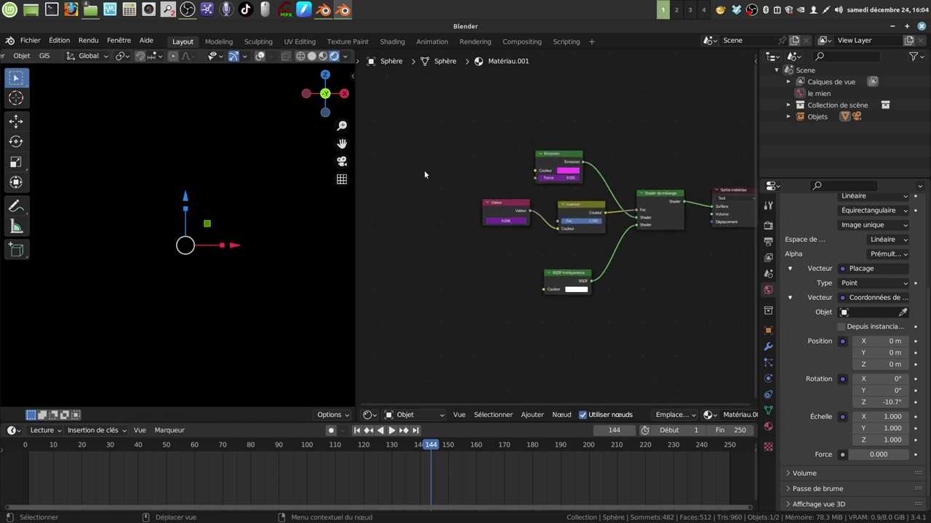
- Quit Blender choosing Ne pas enregistrer, then relaunch it from the desktop shortcut
{"action": "left_click", "coordinate": [921, 26]}
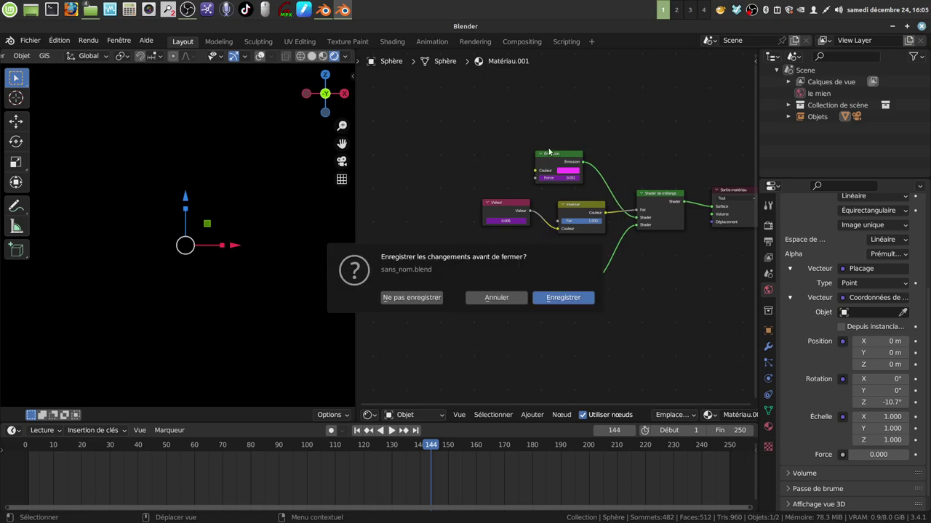
{"action": "left_click", "coordinate": [413, 297]}
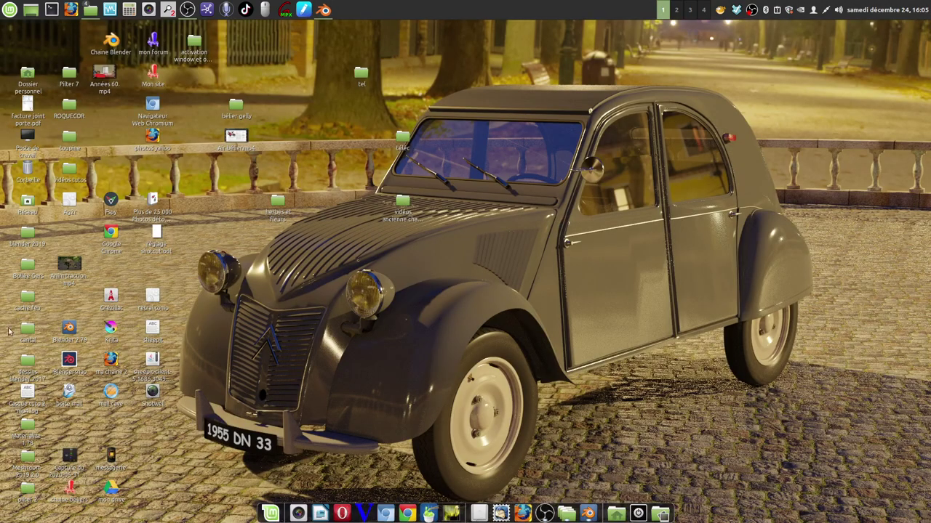
{"action": "left_click", "coordinate": [68, 365]}
{"action": "double_click", "coordinate": [68, 366]}
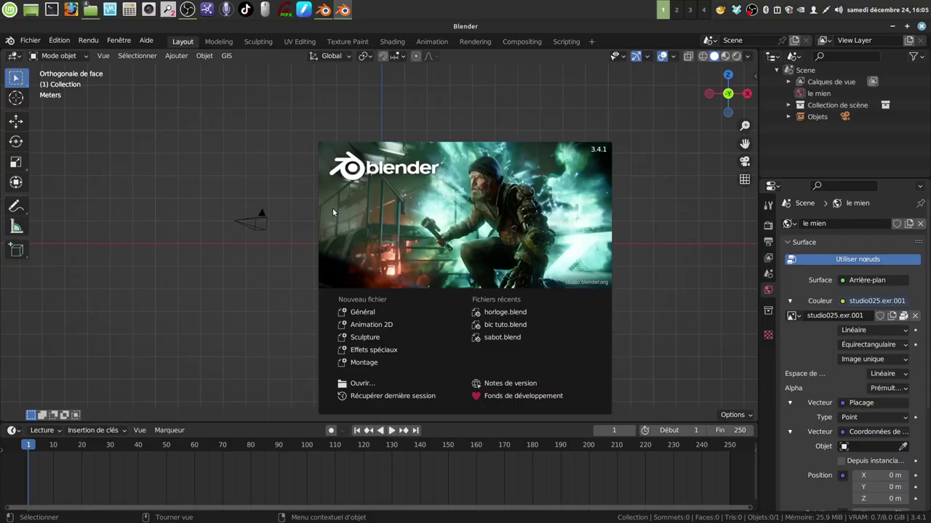
- Dismiss the splash, add a mesh cube, and show its transforms in the sidebar Item tab
{"action": "left_click", "coordinate": [283, 240]}
{"action": "left_click", "coordinate": [176, 56]}
{"action": "mouse_move", "coordinate": [193, 69]}
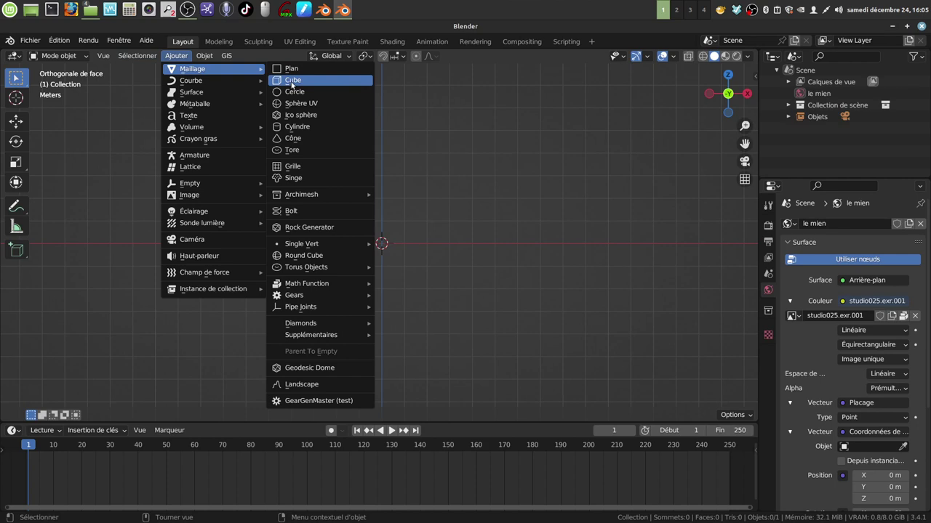
{"action": "left_click", "coordinate": [292, 81]}
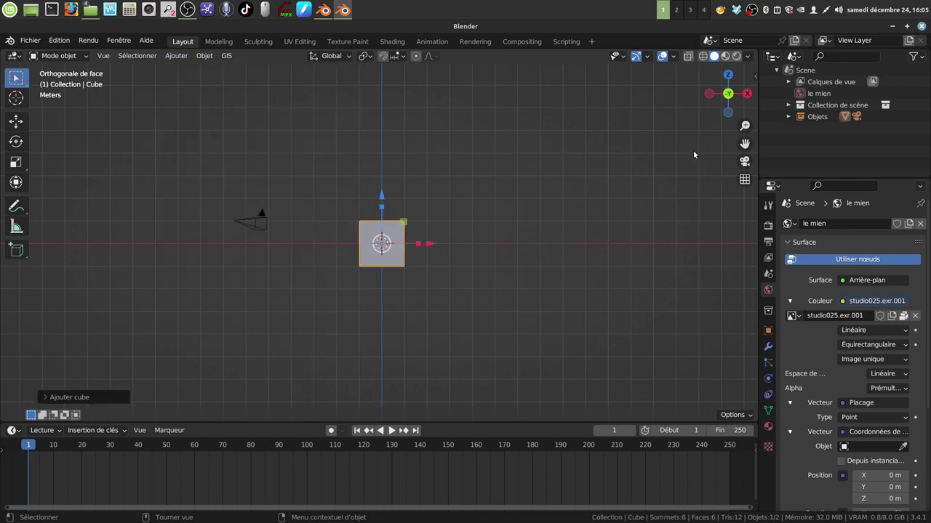
{"action": "key", "text": "n"}
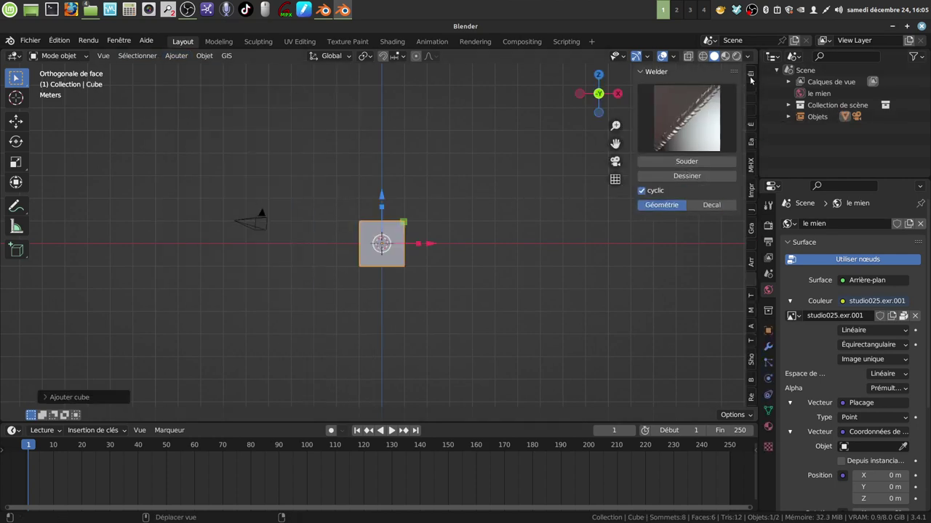
{"action": "left_click", "coordinate": [751, 76]}
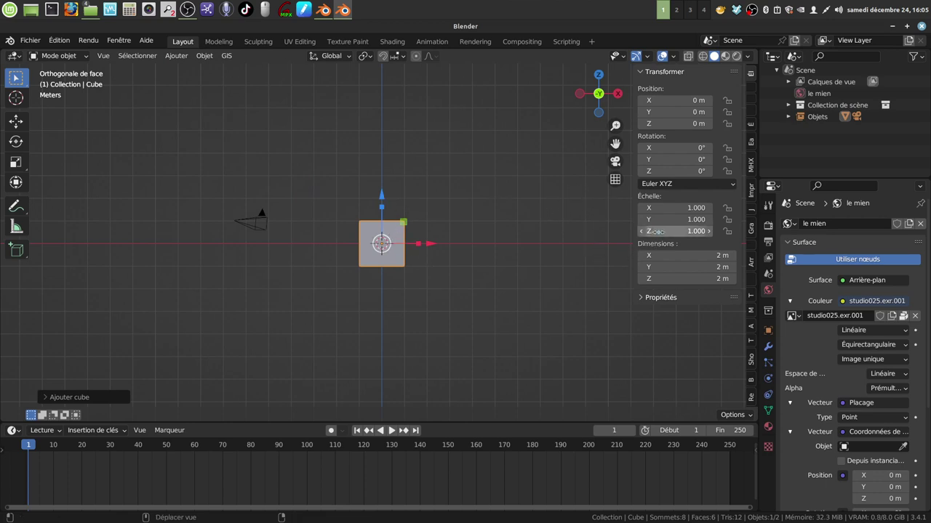
- Try a few cube heights, then reset Scale Z to 1
{"action": "mouse_move", "coordinate": [653, 234]}
{"action": "left_mouse_down"}
{"action": "mouse_move", "coordinate": [644, 234]}
{"action": "mouse_move", "coordinate": [663, 230]}
{"action": "left_mouse_up"}
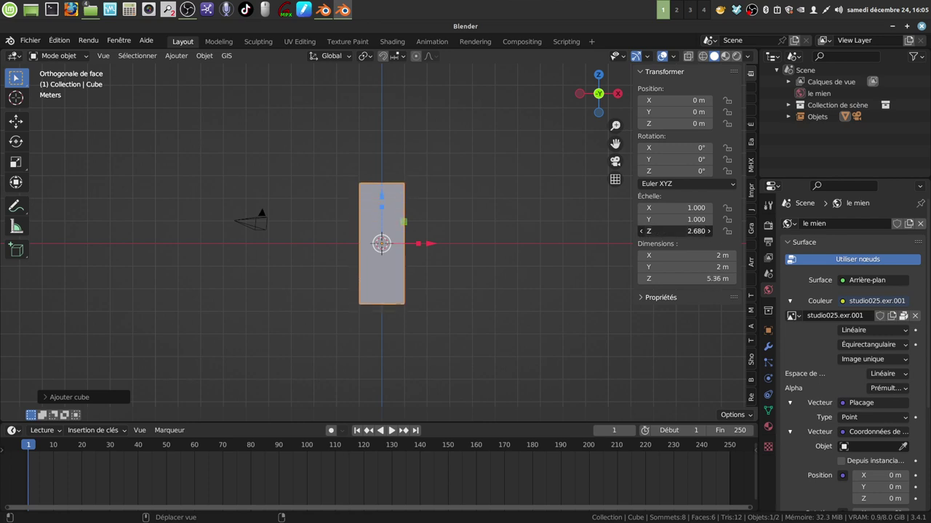
{"action": "left_click", "coordinate": [663, 231]}
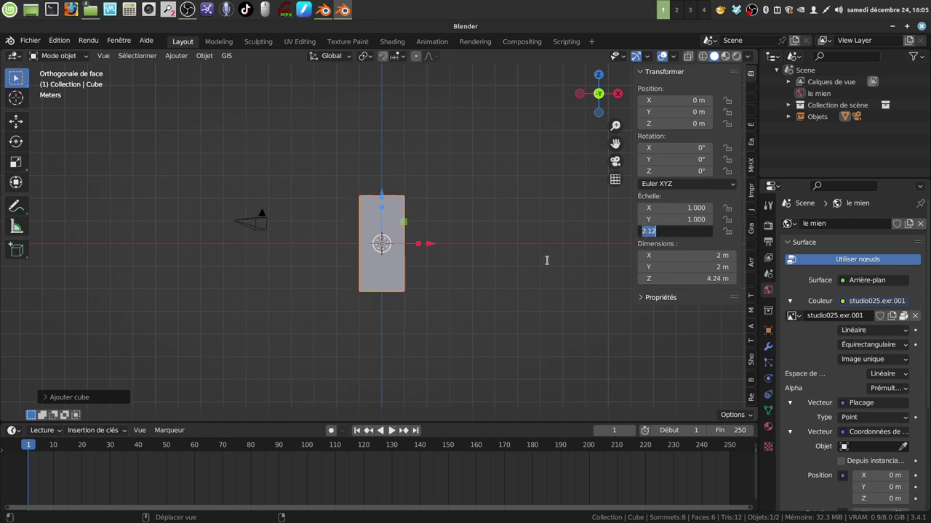
{"action": "key", "text": "BackSpace"}
{"action": "type", "text": "1"}
{"action": "key", "text": "Return"}
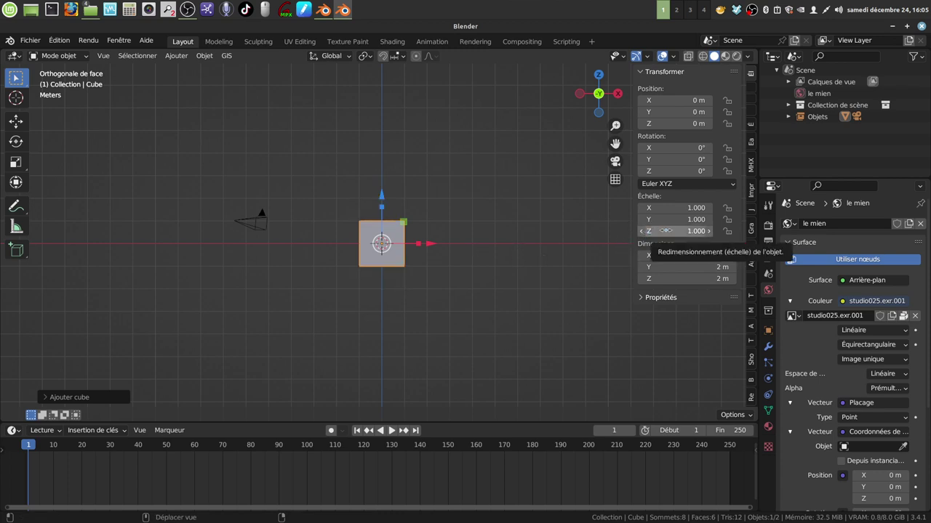
- Enter #cos(frame*0.2)*3 in the Scale Z field to create a driver
{"action": "left_click", "coordinate": [669, 231]}
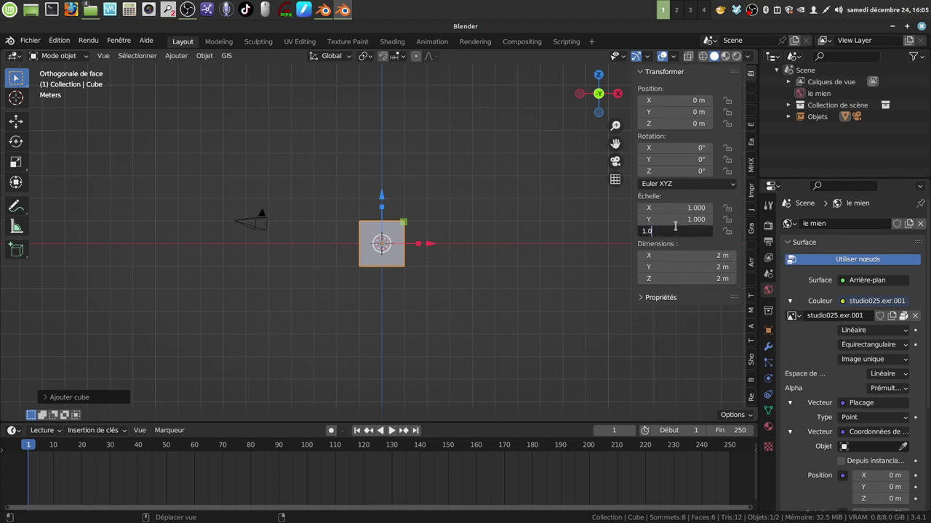
{"action": "key", "text": "BackSpace"}
{"action": "key", "text": "BackSpace"}
{"action": "key", "text": "BackSpace"}
{"action": "type", "text": "#c"}
{"action": "type", "text": "os(fra"}
{"action": "type", "text": "me"}
{"action": "type", "text": "*"}
{"action": "type", "text": "3"}
{"action": "key", "text": "Return"}
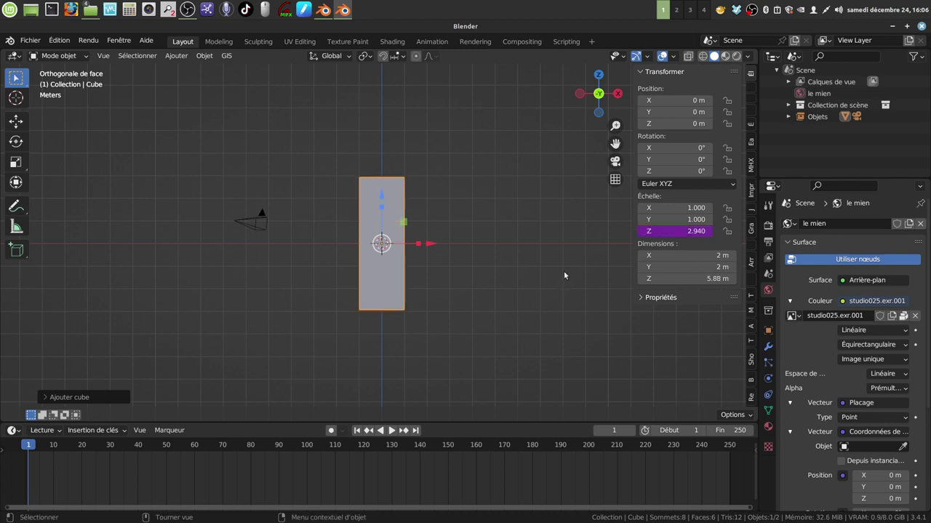
- Play and stop the stretching cube, then open the Scale Z driver settings
{"action": "left_click", "coordinate": [391, 431]}
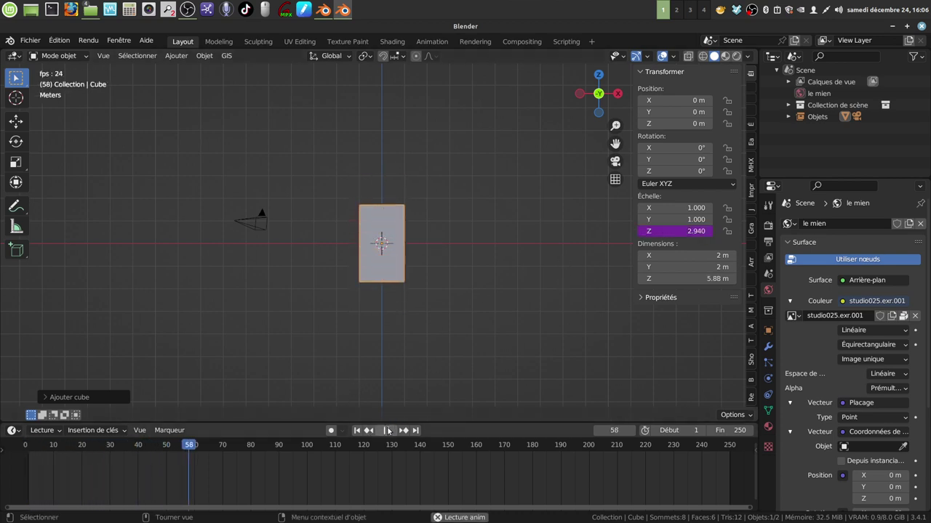
{"action": "left_click", "coordinate": [387, 430]}
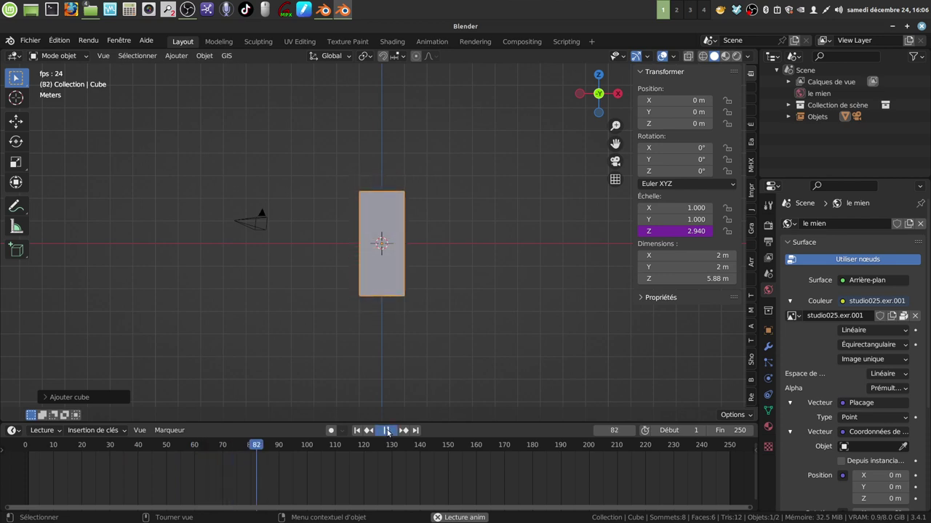
{"action": "right_click", "coordinate": [675, 231]}
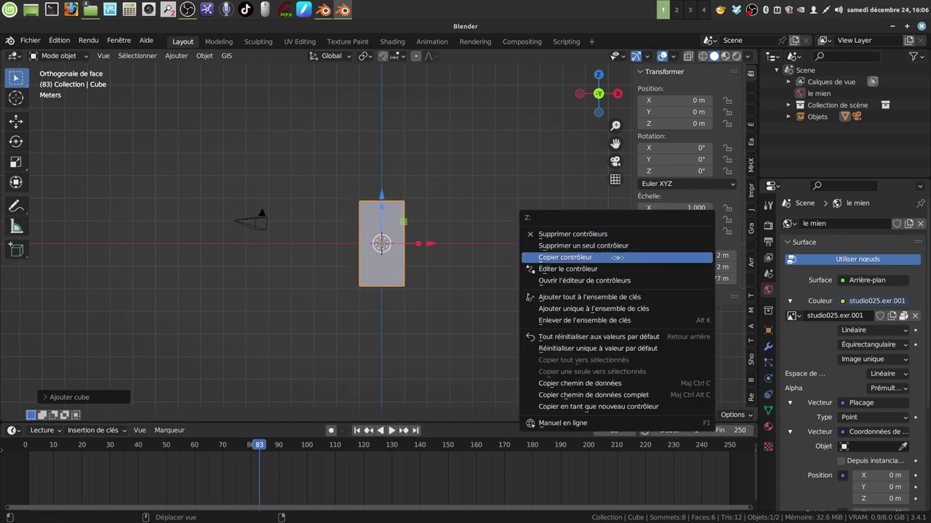
{"action": "left_click", "coordinate": [601, 270]}
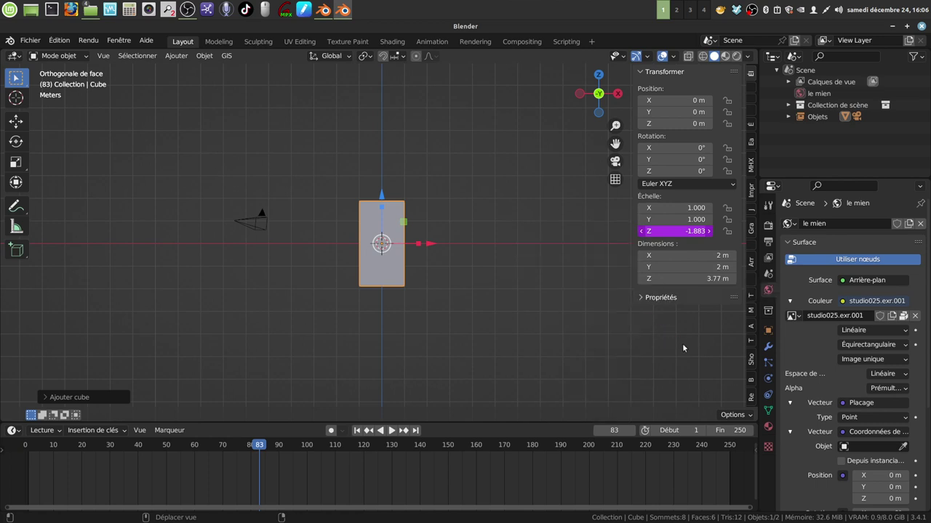
- Change the Scale Z driver expression's frequency from 0.2 to 0.6
{"action": "right_click", "coordinate": [658, 236]}
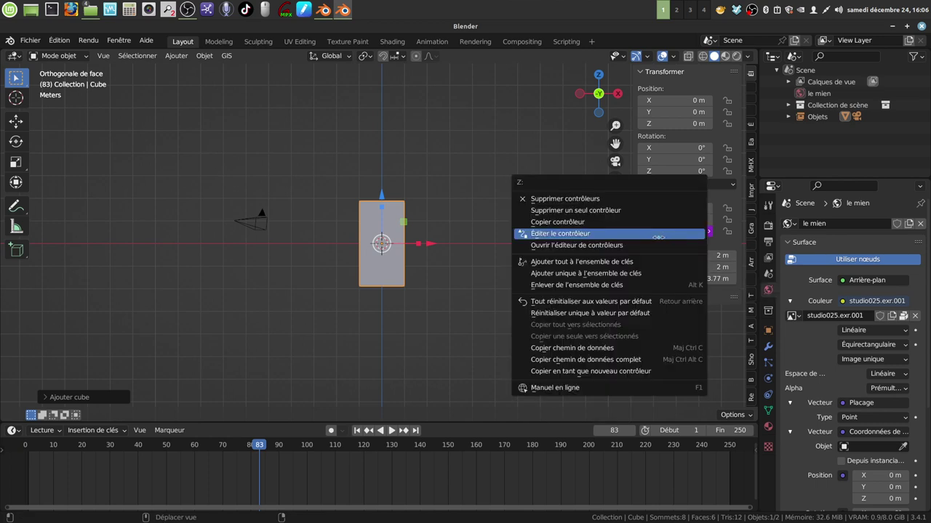
{"action": "left_click", "coordinate": [643, 234]}
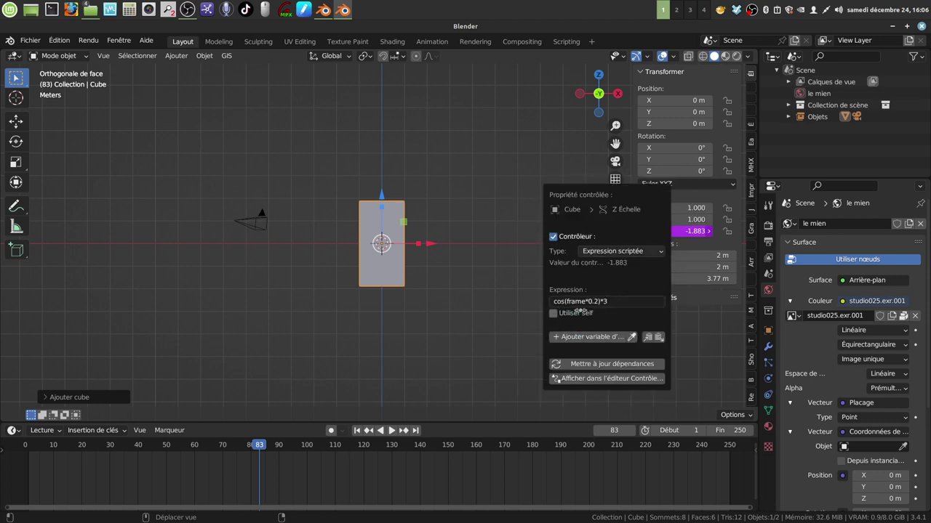
{"action": "left_click", "coordinate": [595, 301]}
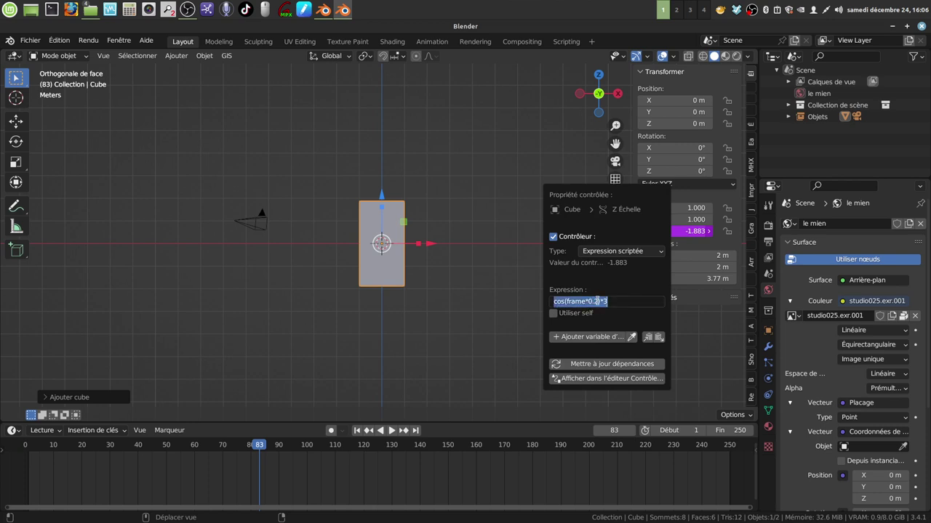
{"action": "left_click", "coordinate": [597, 301]}
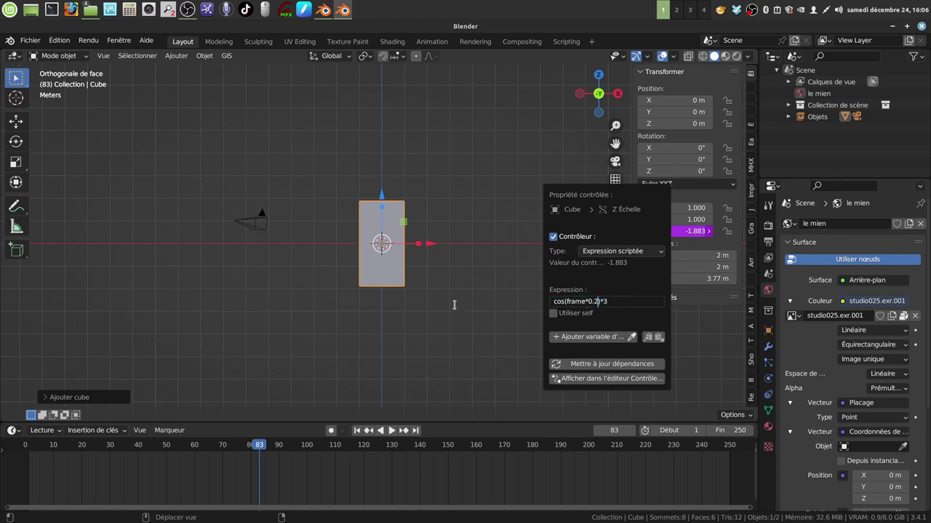
{"action": "key", "text": "BackSpace"}
{"action": "type", "text": "6"}
- Apply the new driver expression, preview the faster stretching, and return to frame 1
{"action": "left_click", "coordinate": [612, 301]}
{"action": "left_click", "coordinate": [455, 277]}
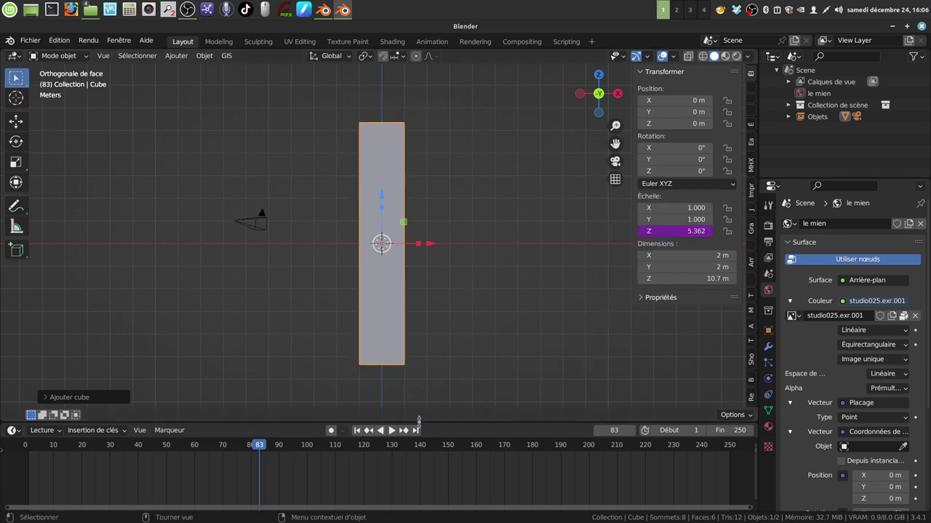
{"action": "left_click", "coordinate": [392, 431]}
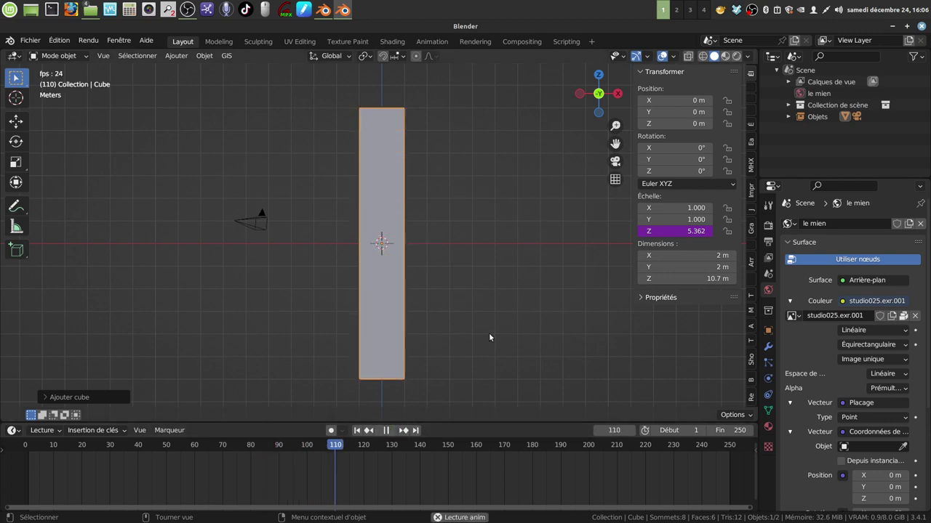
{"action": "left_click", "coordinate": [432, 445]}
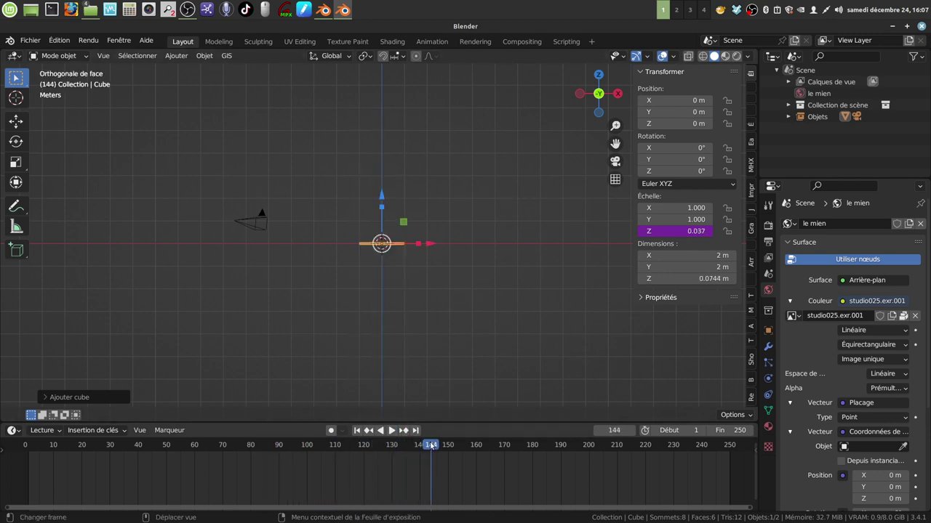
{"action": "left_click_drag", "start_coordinate": [431, 445], "coordinate": [33, 467]}
{"action": "key", "text": "space"}
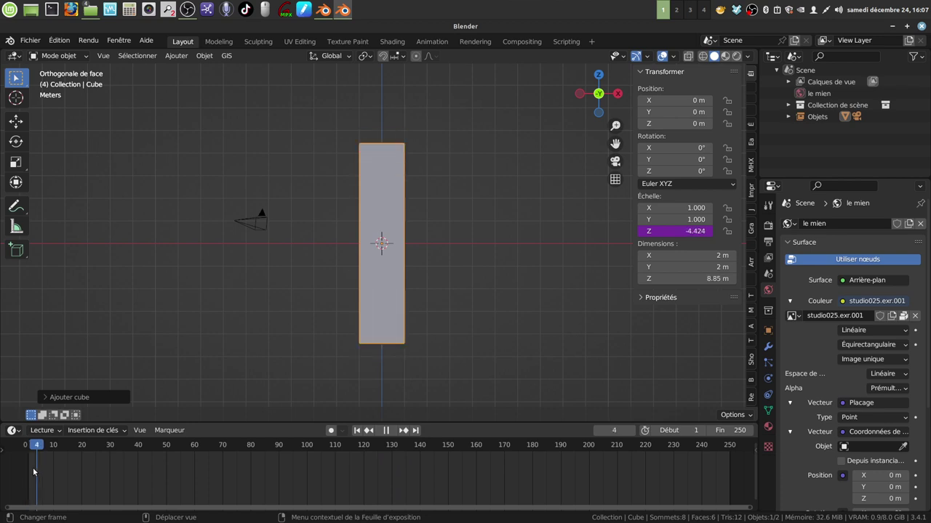
{"action": "key", "text": "Escape"}
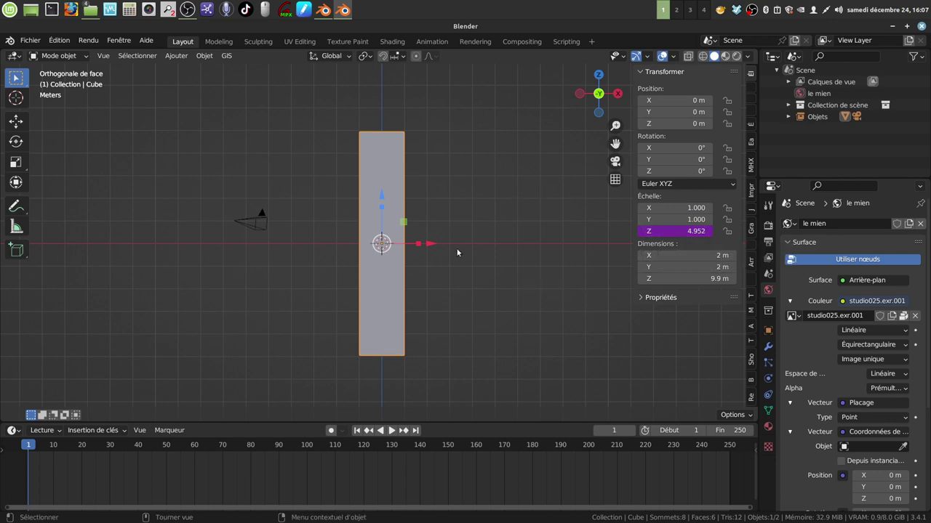
- Delete the cube and hide the sidebar, ready to add a new curve
{"action": "key", "text": "x"}
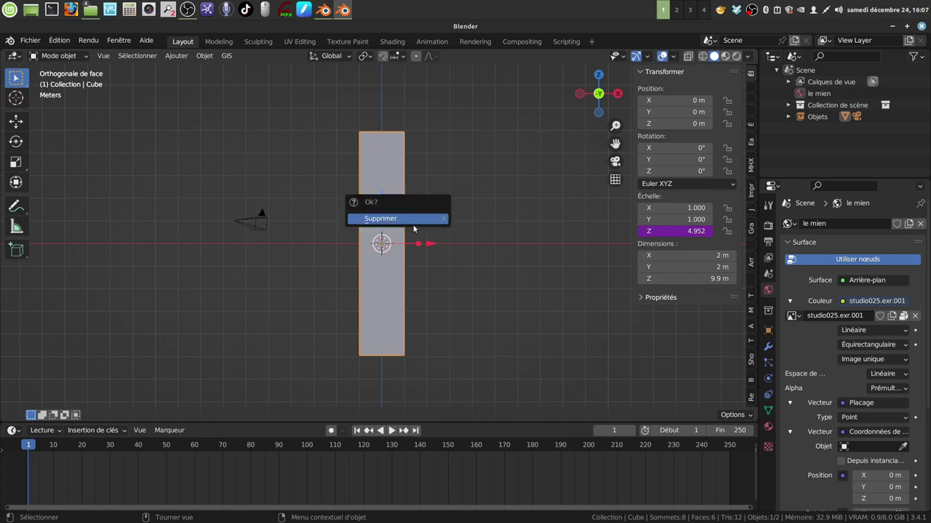
{"action": "left_click", "coordinate": [411, 221]}
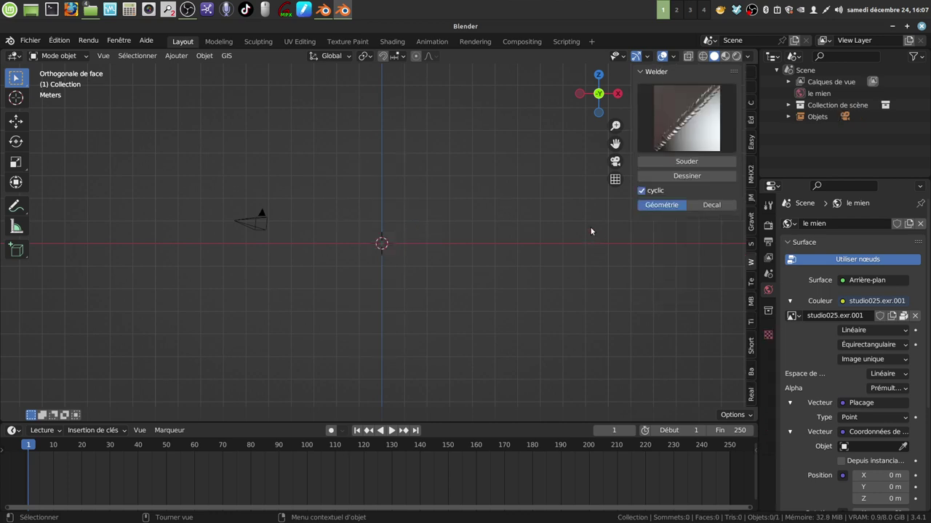
{"action": "key", "text": "n"}
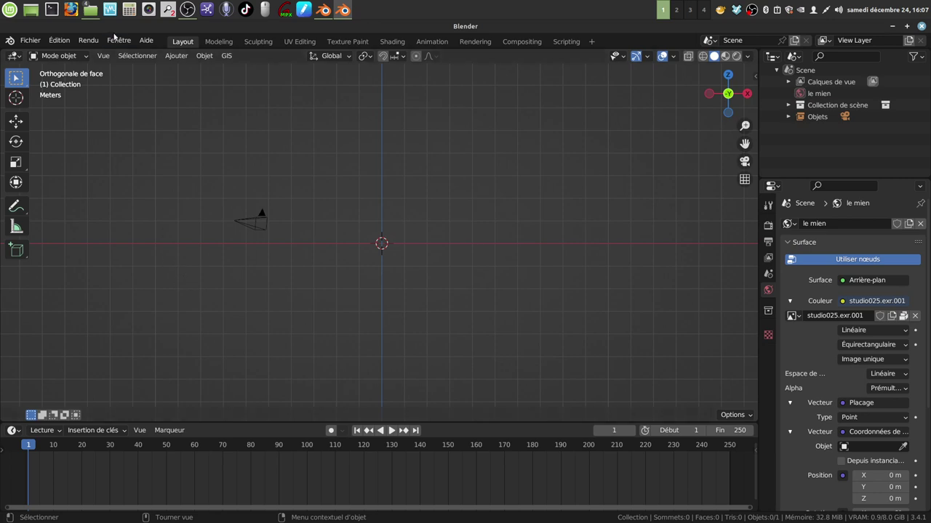
{"action": "left_click", "coordinate": [176, 56]}
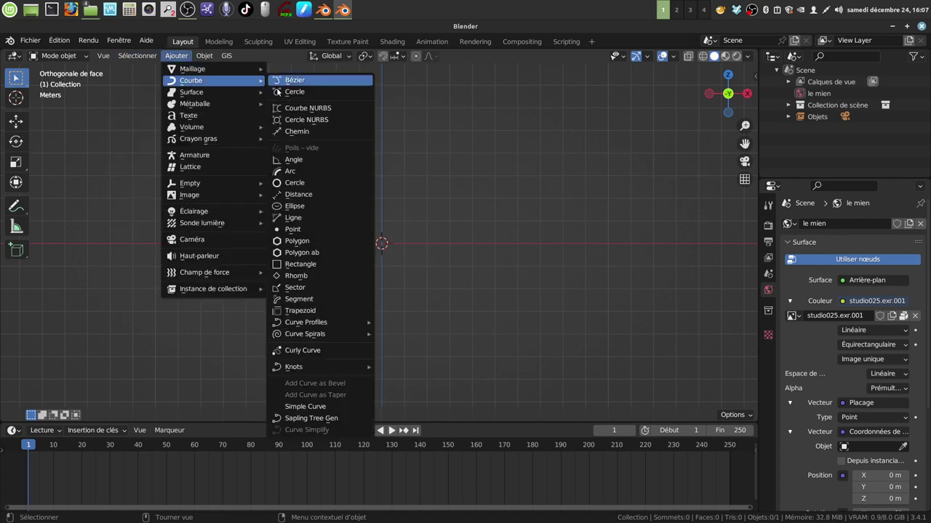
{"action": "mouse_move", "coordinate": [192, 80]}
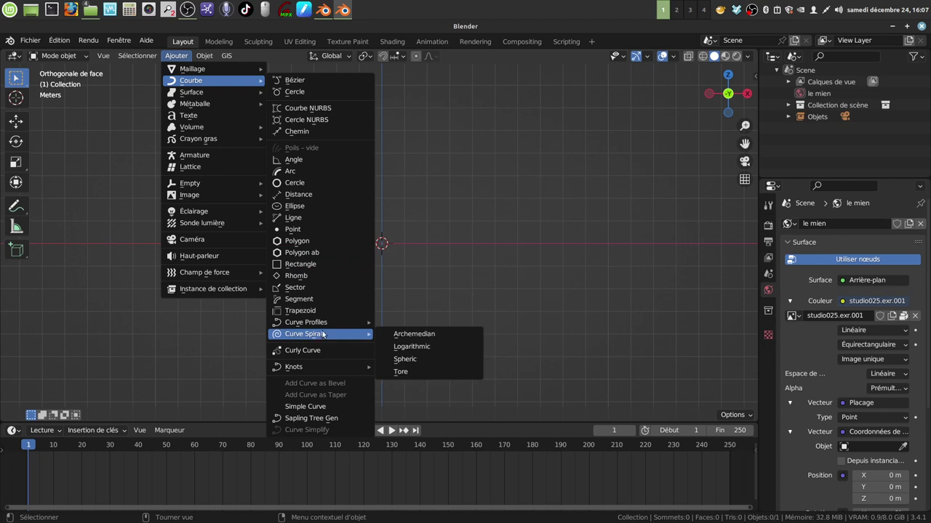
- Add an Archimedean spiral with 12 turns and 0.45 height per turn
{"action": "mouse_move", "coordinate": [313, 334]}
{"action": "left_click", "coordinate": [401, 334]}
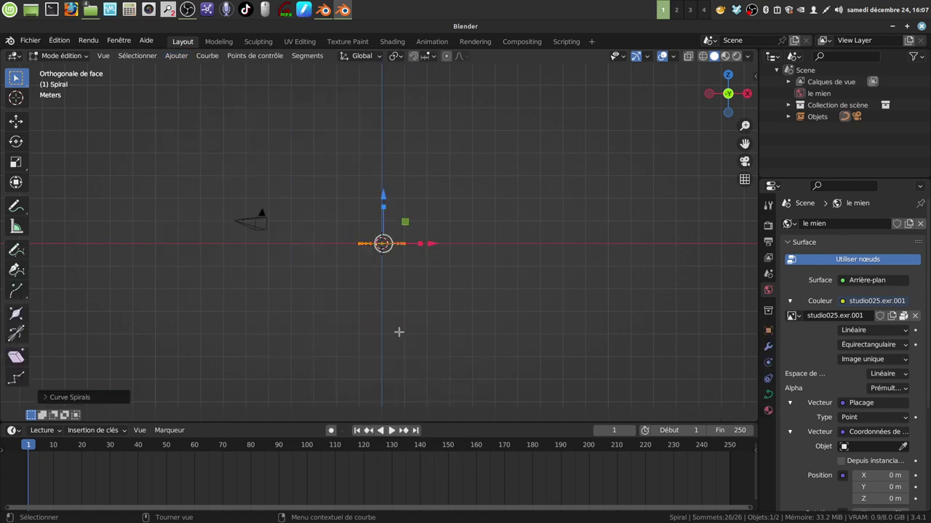
{"action": "left_click", "coordinate": [49, 397]}
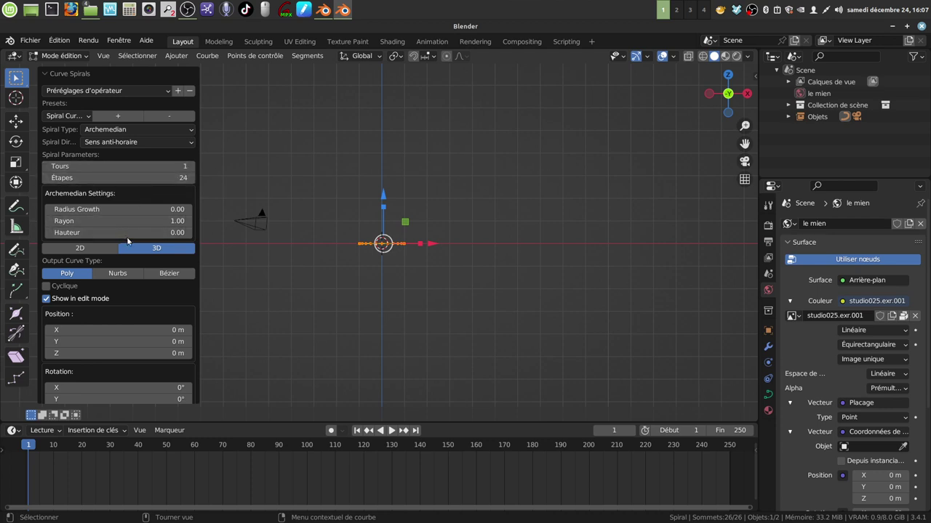
{"action": "left_click_drag", "start_coordinate": [134, 233], "coordinate": [148, 234]}
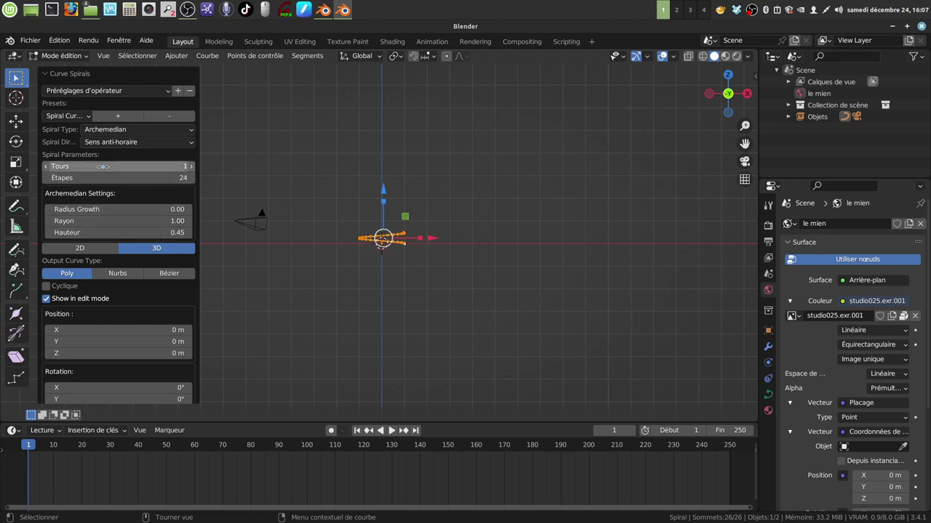
{"action": "left_click_drag", "start_coordinate": [105, 167], "coordinate": [110, 168]}
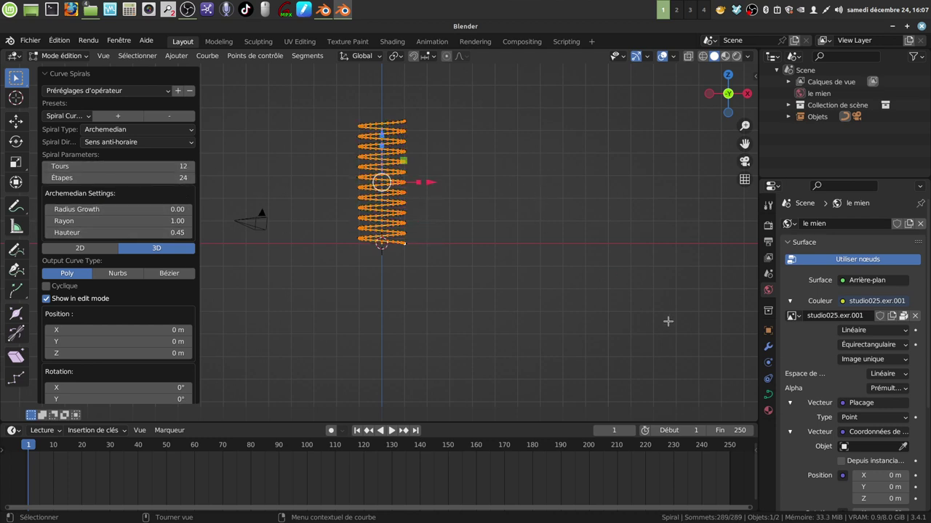
{"action": "left_click", "coordinate": [767, 396]}
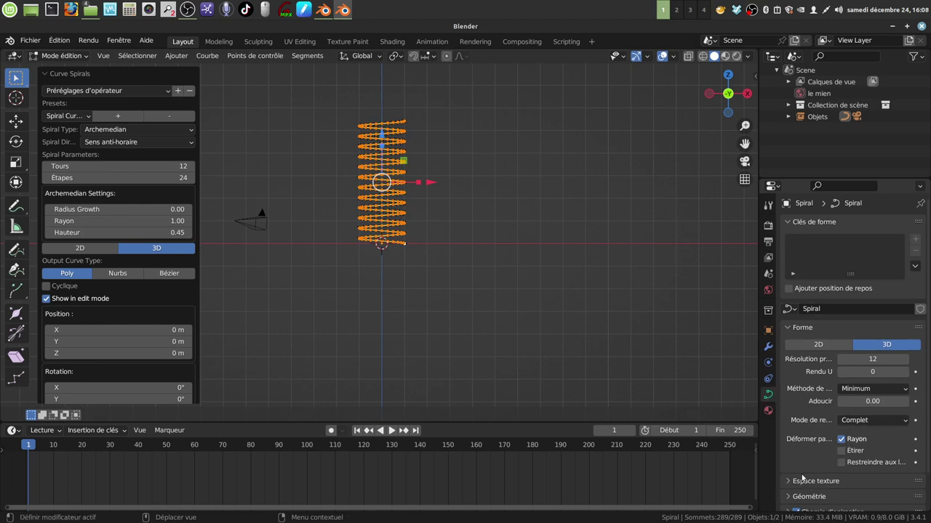
- Set the spiral curve's Biseau Profondeur to 0.11 m in the Géométrie settings
{"action": "scroll", "coordinate": [821, 454], "scroll_direction": "down", "scroll_amount": 2}
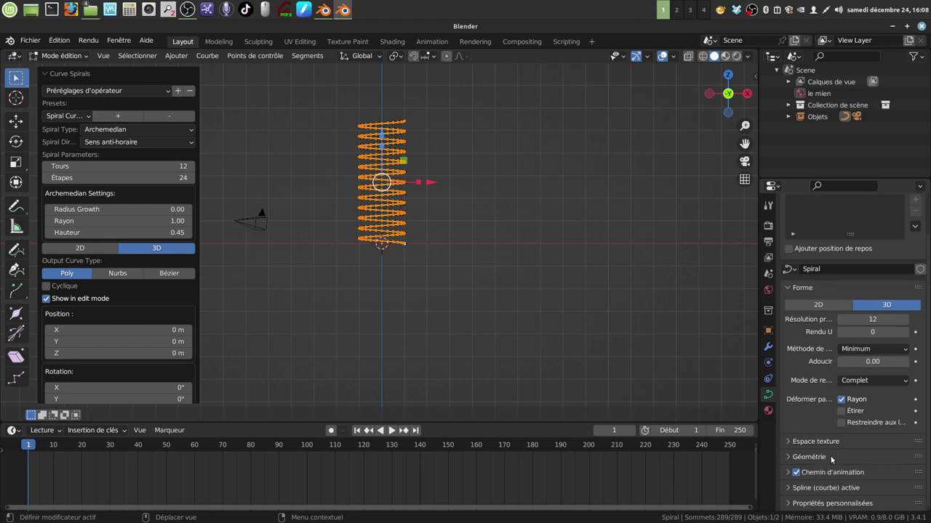
{"action": "left_click", "coordinate": [792, 457]}
{"action": "scroll", "coordinate": [825, 442], "scroll_direction": "down", "scroll_amount": 2}
{"action": "scroll", "coordinate": [826, 443], "scroll_direction": "down", "scroll_amount": 2}
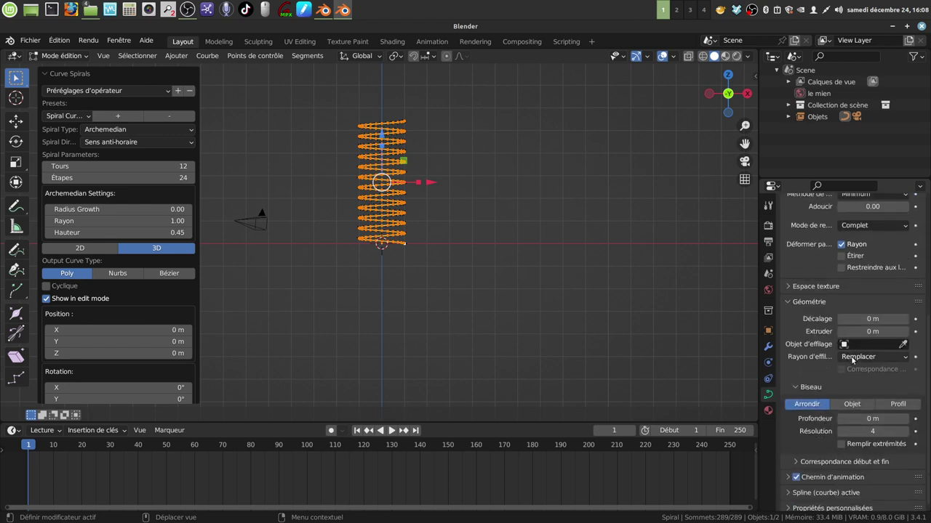
{"action": "scroll", "coordinate": [855, 367], "scroll_direction": "down", "scroll_amount": 1}
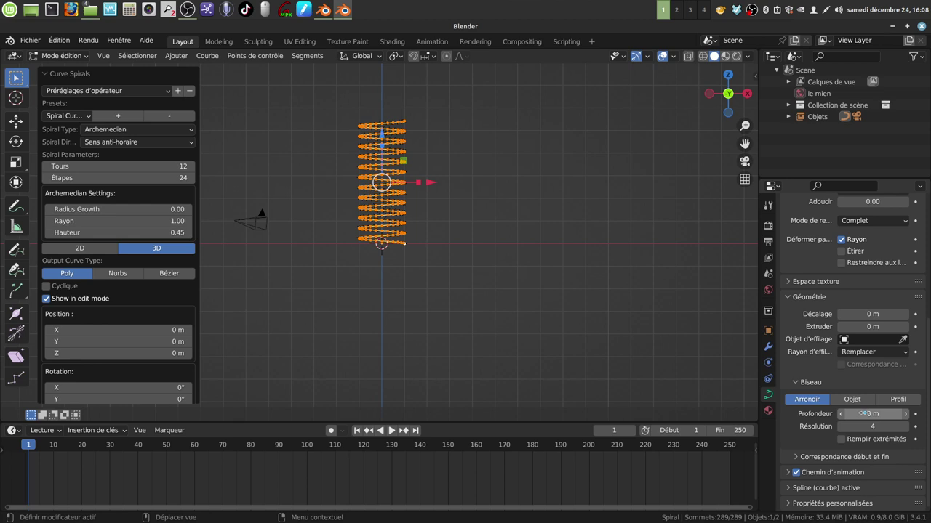
{"action": "left_click_drag", "start_coordinate": [865, 414], "coordinate": [884, 413]}
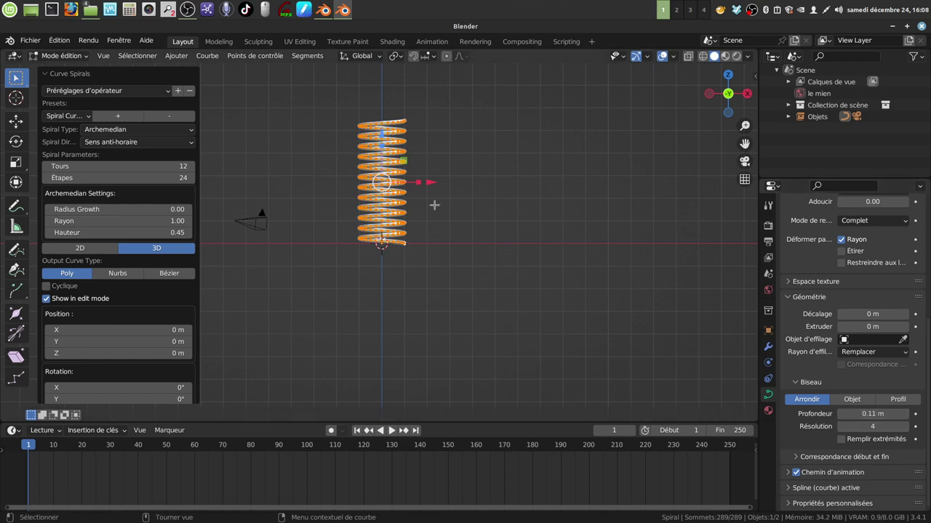
- Close the spiral creation settings and recentre the view on the spring
{"action": "left_click", "coordinate": [495, 218]}
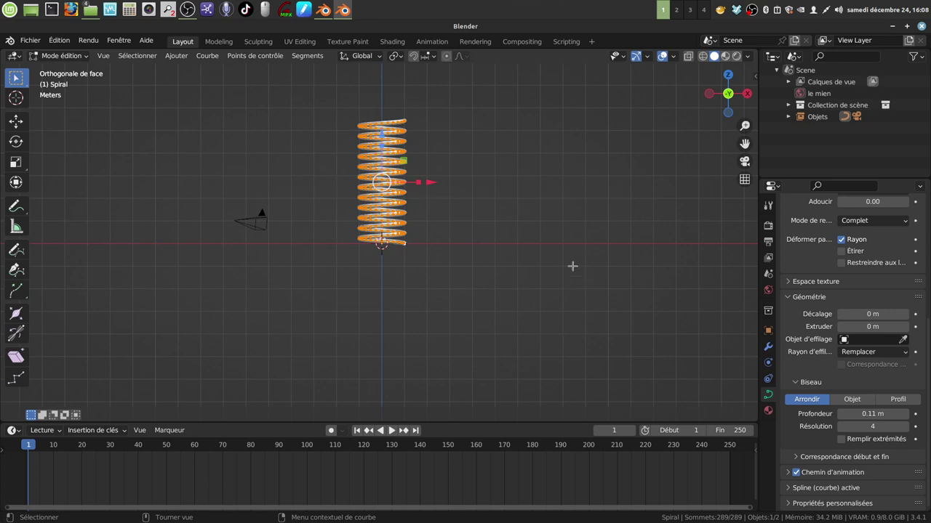
{"action": "mouse_move", "coordinate": [569, 262]}
{"action": "middle_mouse_down", "text": "shift"}
{"action": "mouse_move", "coordinate": [524, 288]}
{"action": "mouse_move", "coordinate": [525, 274]}
{"action": "middle_mouse_up", "text": "shift"}
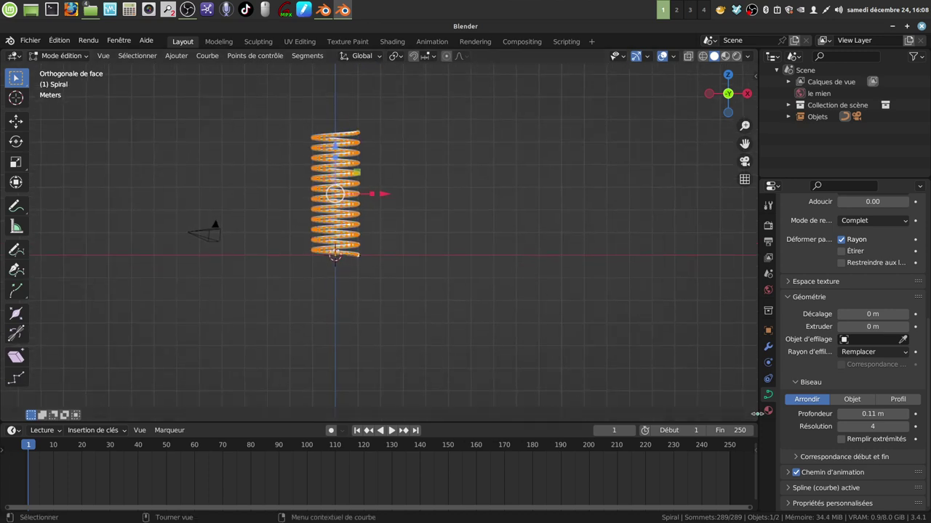
{"action": "scroll", "coordinate": [816, 270], "scroll_direction": "up", "scroll_amount": 1}
{"action": "scroll", "coordinate": [816, 271], "scroll_direction": "up", "scroll_amount": 2}
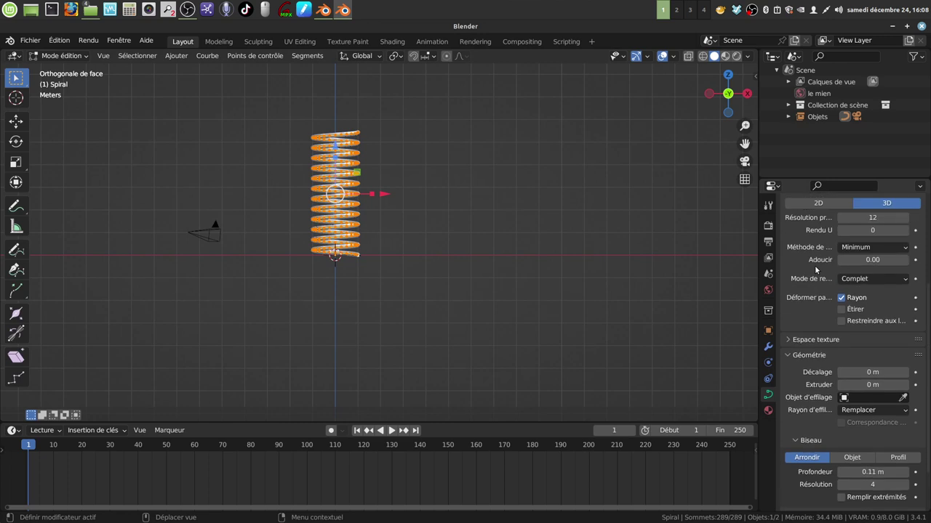
{"action": "scroll", "coordinate": [816, 270], "scroll_direction": "up", "scroll_amount": 3}
{"action": "scroll", "coordinate": [816, 271], "scroll_direction": "up", "scroll_amount": 1}
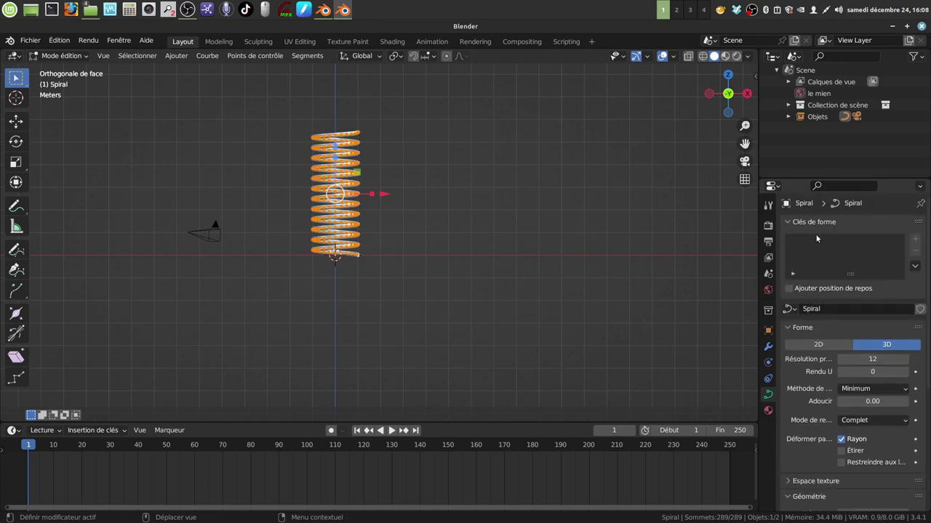
- Back in Object Mode, add the Base and Clé 1 shape keys to the spiral
{"action": "key", "text": "Tab"}
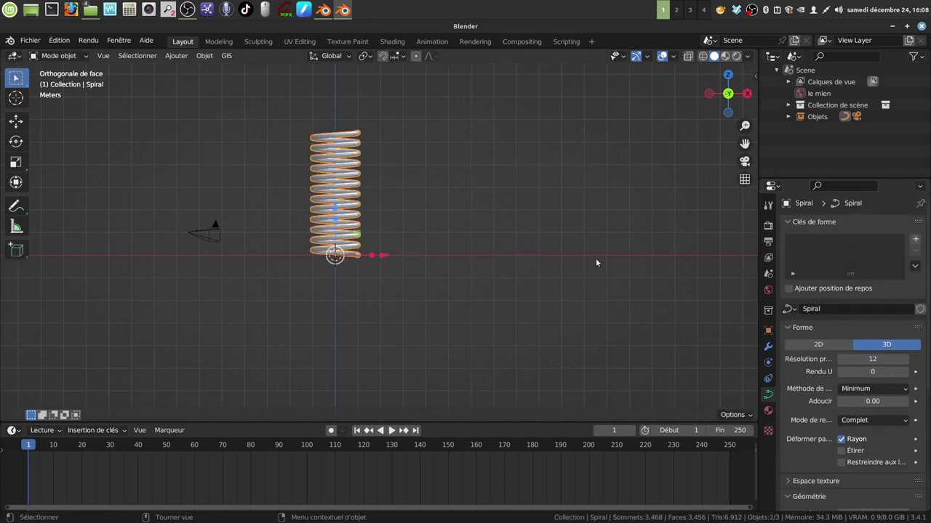
{"action": "left_click", "coordinate": [915, 240]}
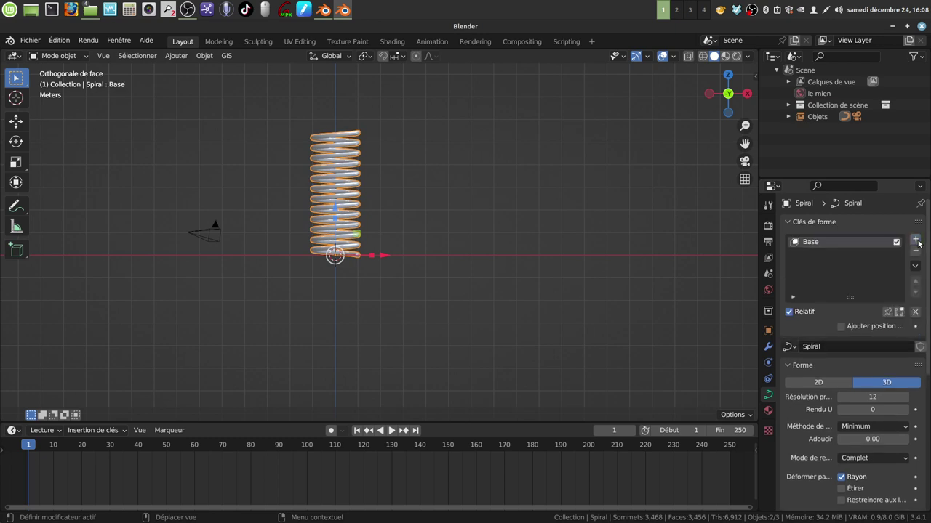
{"action": "left_click", "coordinate": [916, 241]}
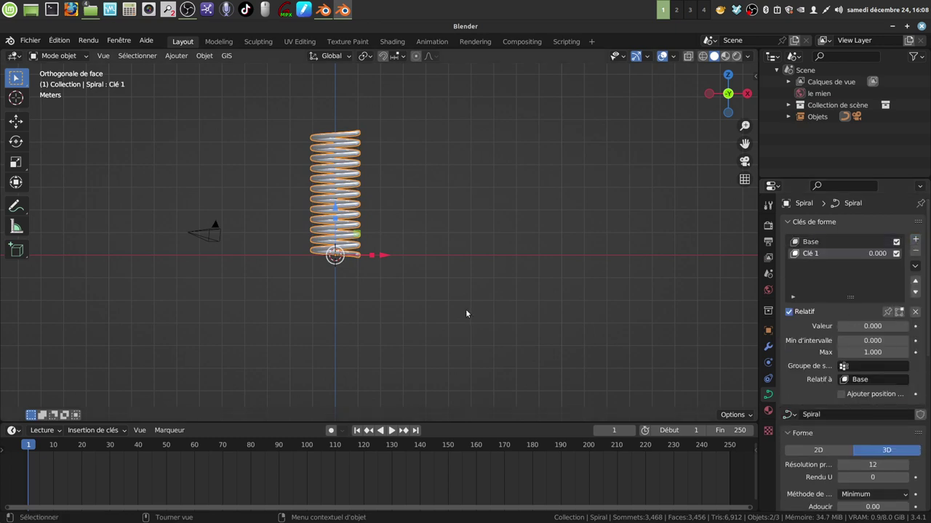
- In Clé 1, squash the spring vertically to about 0.6 height onto its base, then test the Valeur slider
{"action": "key", "text": "Tab"}
{"action": "scroll", "coordinate": [467, 313], "scroll_direction": "up", "scroll_amount": 1}
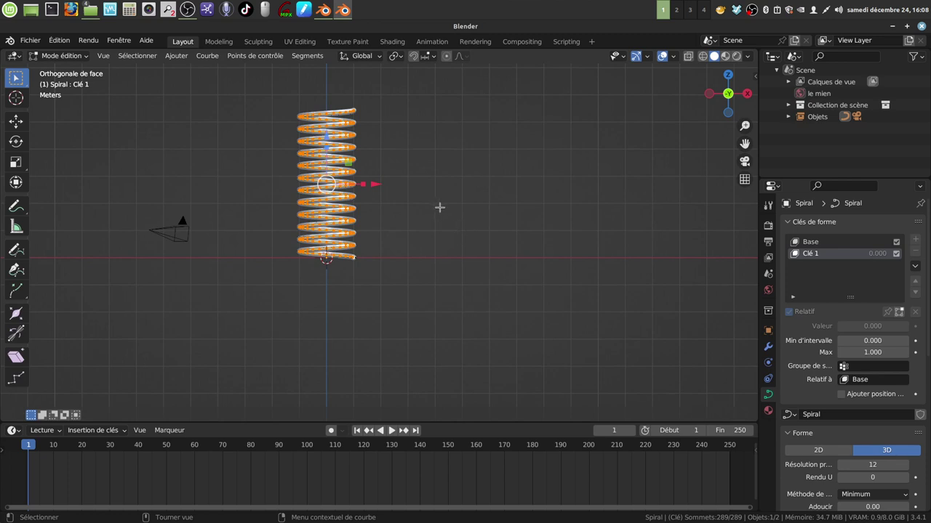
{"action": "key", "text": "s"}
{"action": "key", "text": "z"}
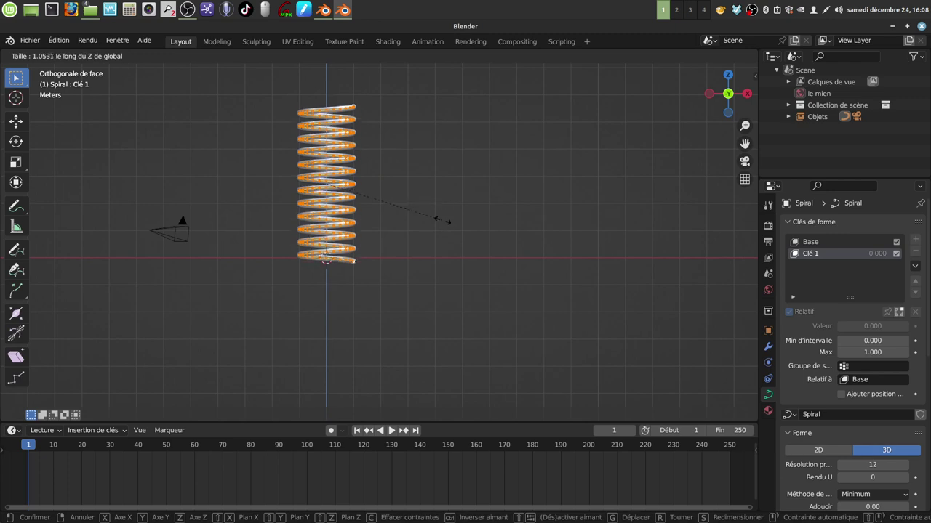
{"action": "left_click", "coordinate": [391, 183]}
{"action": "left_click_drag", "start_coordinate": [327, 123], "coordinate": [330, 160]}
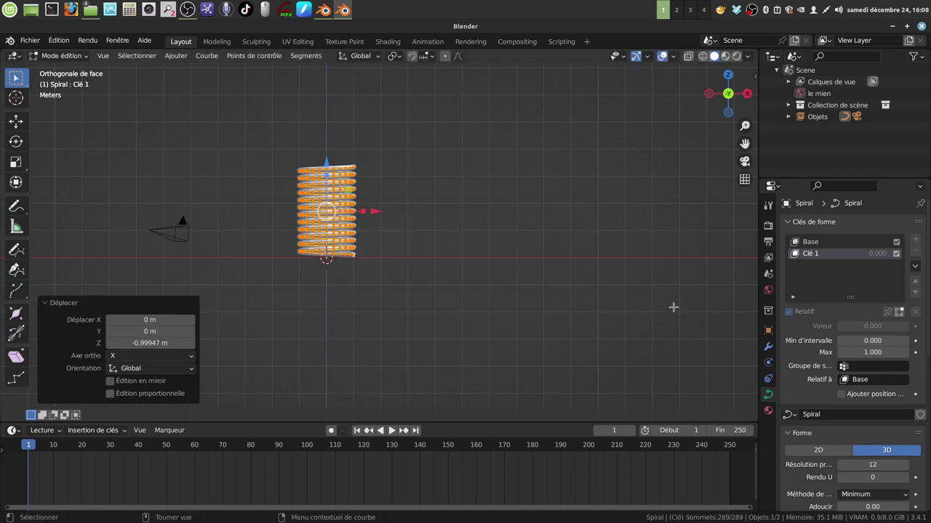
{"action": "key", "text": "Tab"}
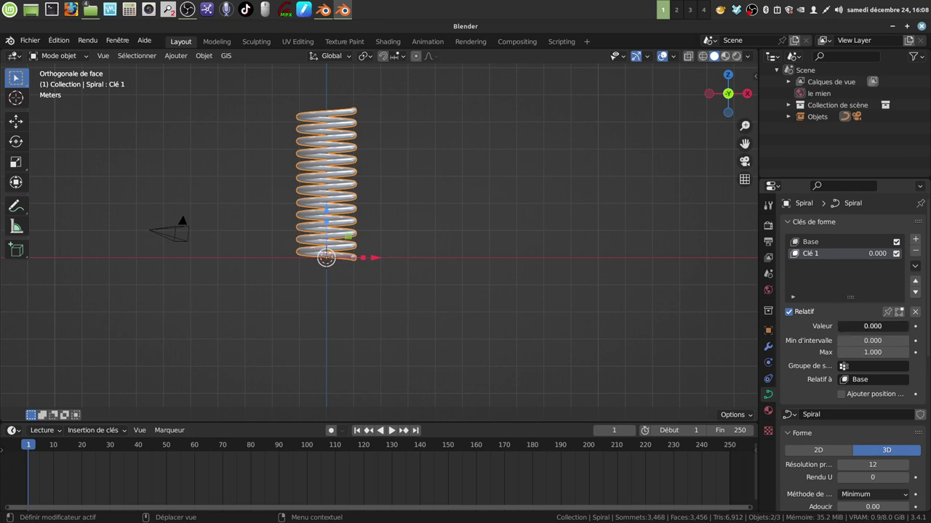
{"action": "mouse_move", "coordinate": [873, 326]}
{"action": "left_mouse_down"}
{"action": "mouse_move", "coordinate": [908, 326]}
{"action": "mouse_move", "coordinate": [836, 326]}
{"action": "left_mouse_up"}
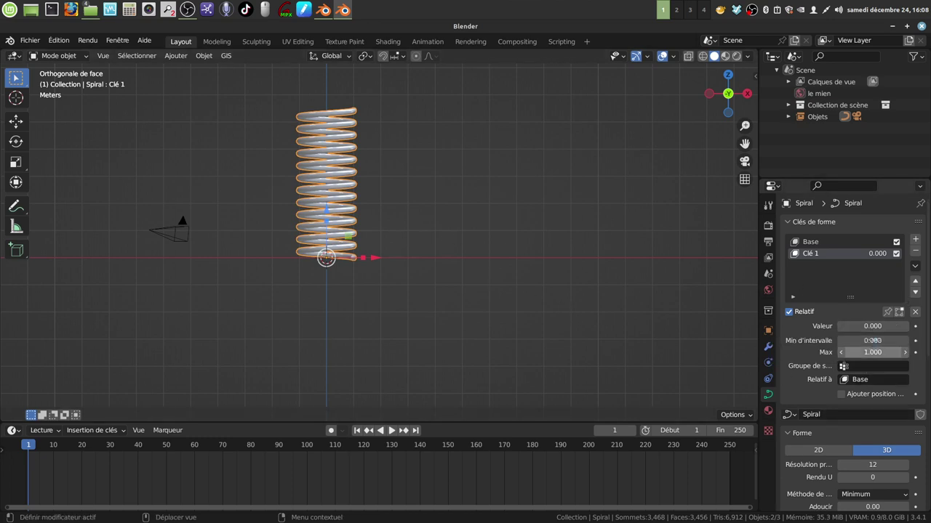
- Reset Clé 1's Valeur to 0.0 and enter the driver expression #cos(frame*0.3)*1
{"action": "left_click", "coordinate": [866, 329]}
{"action": "type", "text": "0.0"}
{"action": "type", "text": "#cos(fra"}
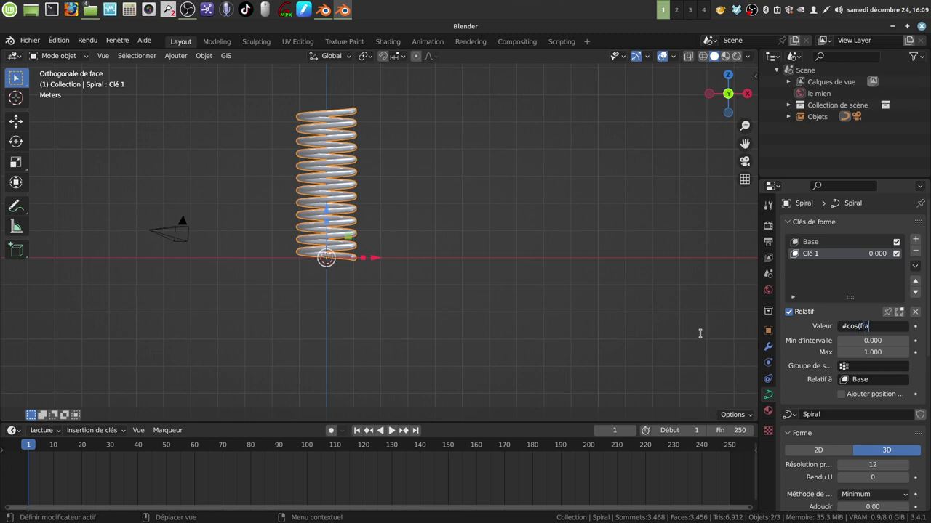
{"action": "type", "text": "me*0.3)*1"}
- Commit the driver and play the timeline to watch the spring compress
{"action": "key", "text": "Return"}
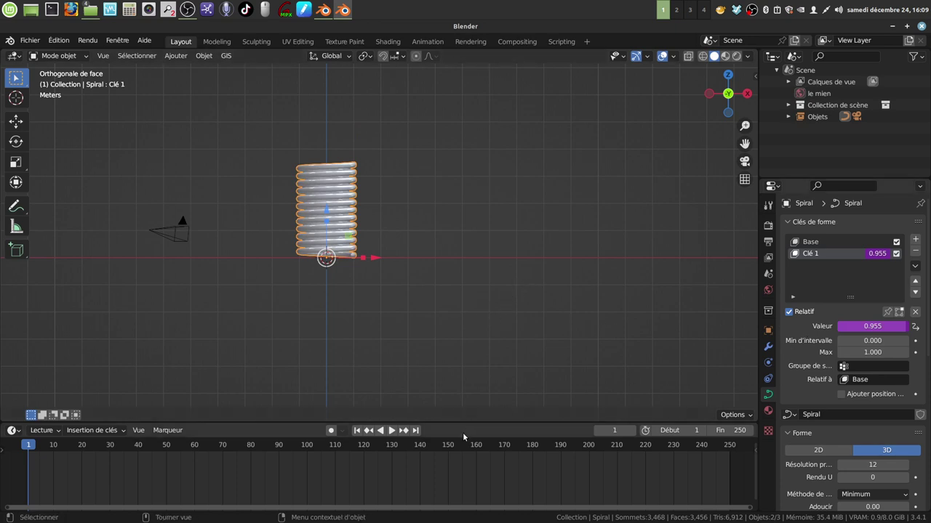
{"action": "left_click", "coordinate": [390, 430]}
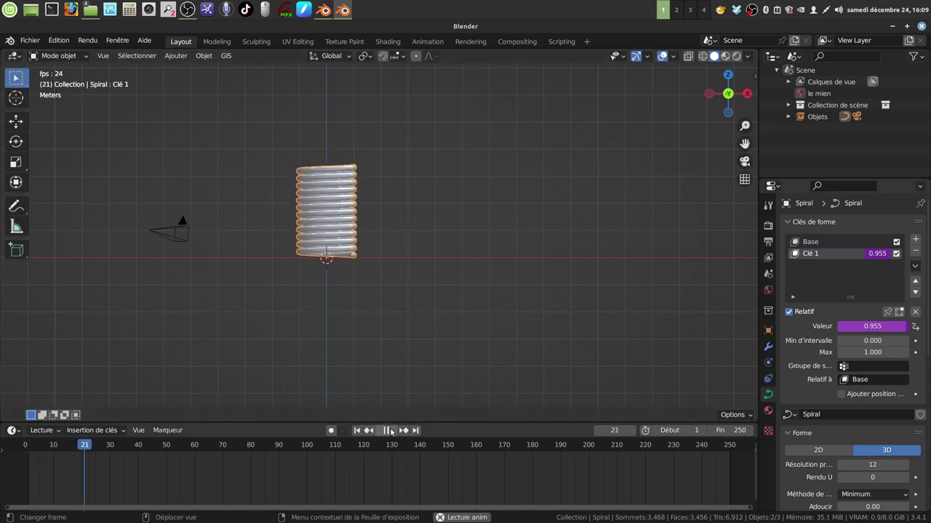
{"action": "mouse_move", "coordinate": [450, 317]}
{"action": "middle_mouse_down"}
{"action": "mouse_move", "coordinate": [496, 320]}
{"action": "mouse_move", "coordinate": [481, 315]}
{"action": "middle_mouse_up"}
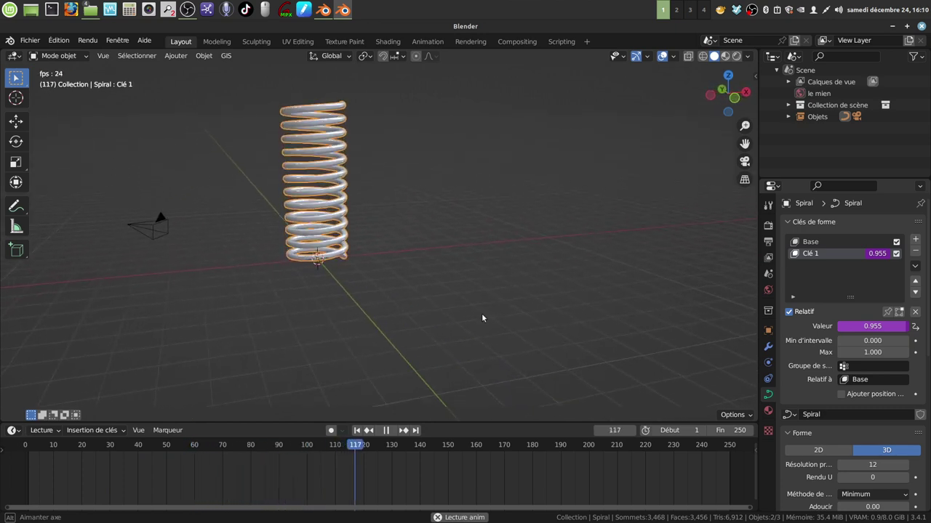
{"action": "left_click", "coordinate": [385, 431]}
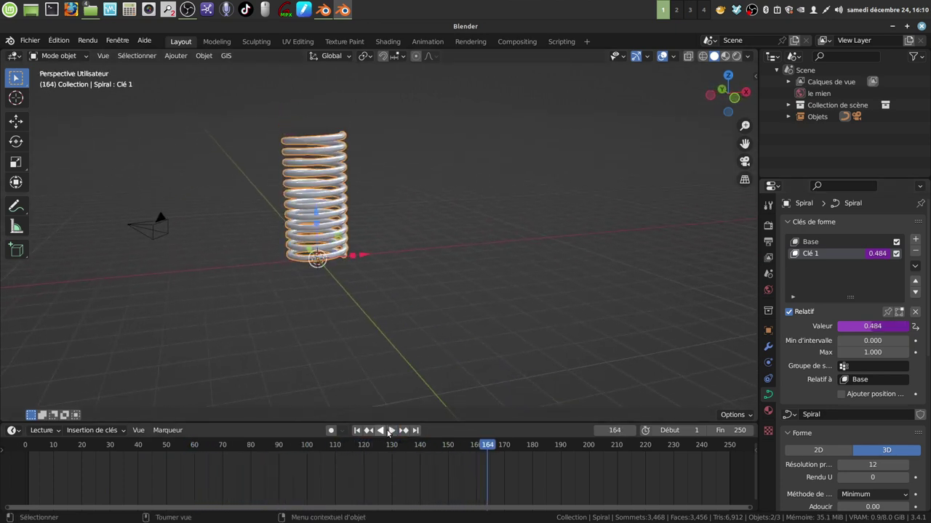
- Change Clé 1's driver expression to cos(frame*0.3)*0.5
{"action": "right_click", "coordinate": [876, 325]}
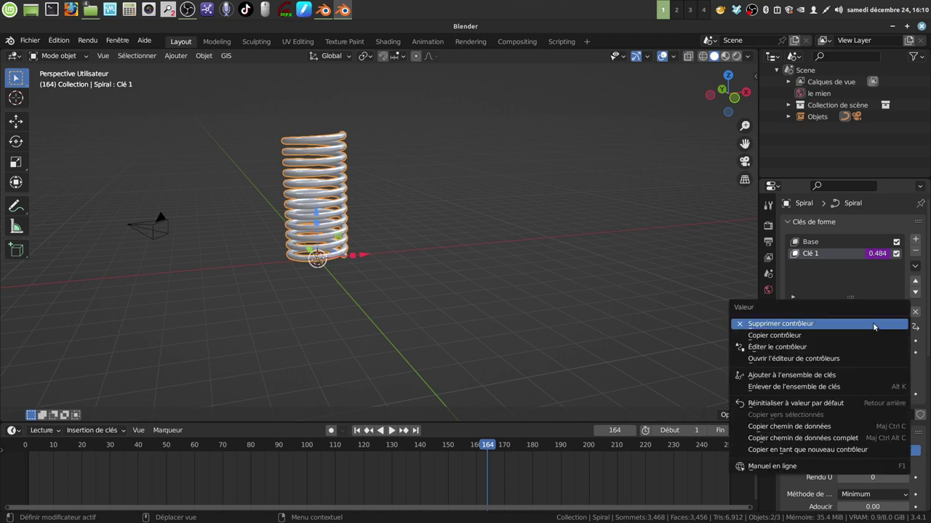
{"action": "left_click", "coordinate": [808, 347]}
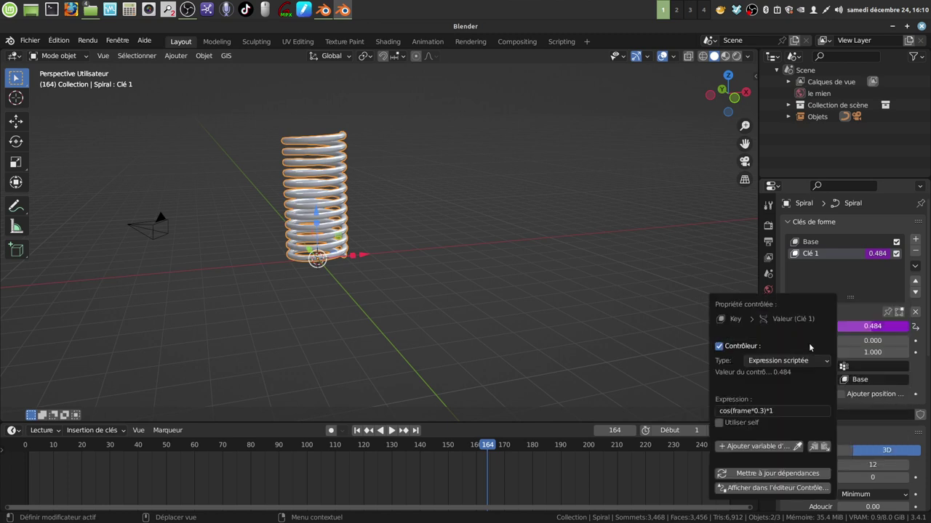
{"action": "left_click", "coordinate": [778, 411]}
{"action": "left_click", "coordinate": [776, 411]}
{"action": "type", "text": "0.5"}
{"action": "key", "text": "Return"}
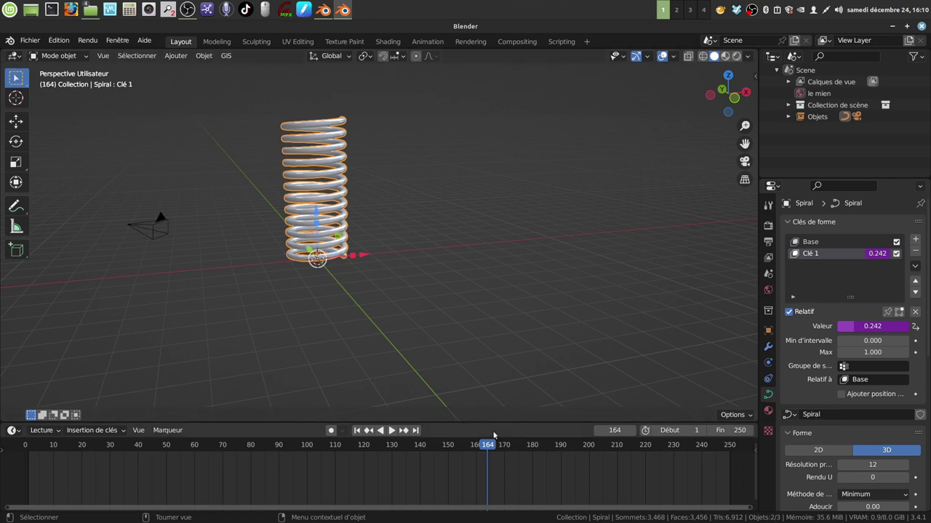
{"action": "left_click", "coordinate": [392, 430]}
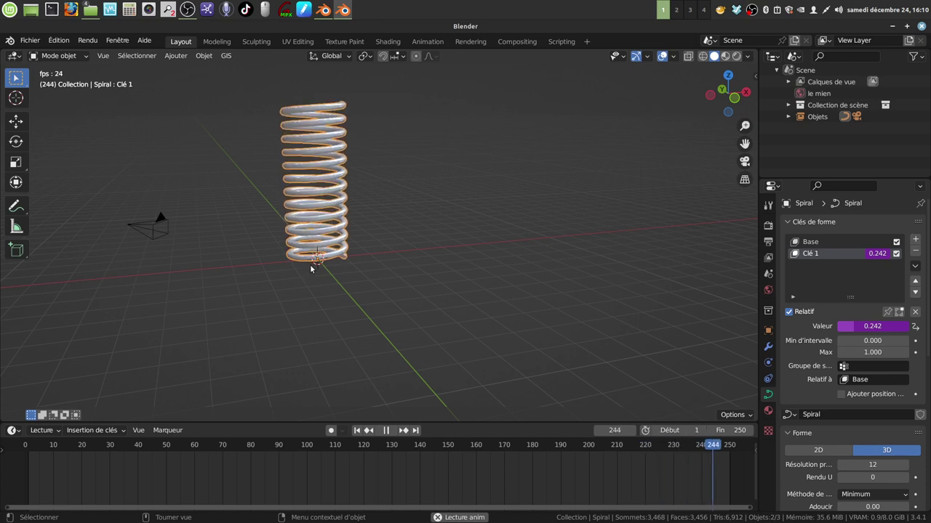
{"action": "mouse_move", "coordinate": [455, 264]}
{"action": "middle_mouse_down"}
{"action": "mouse_move", "coordinate": [441, 218]}
{"action": "mouse_move", "coordinate": [473, 260]}
{"action": "mouse_move", "coordinate": [455, 260]}
{"action": "middle_mouse_up"}
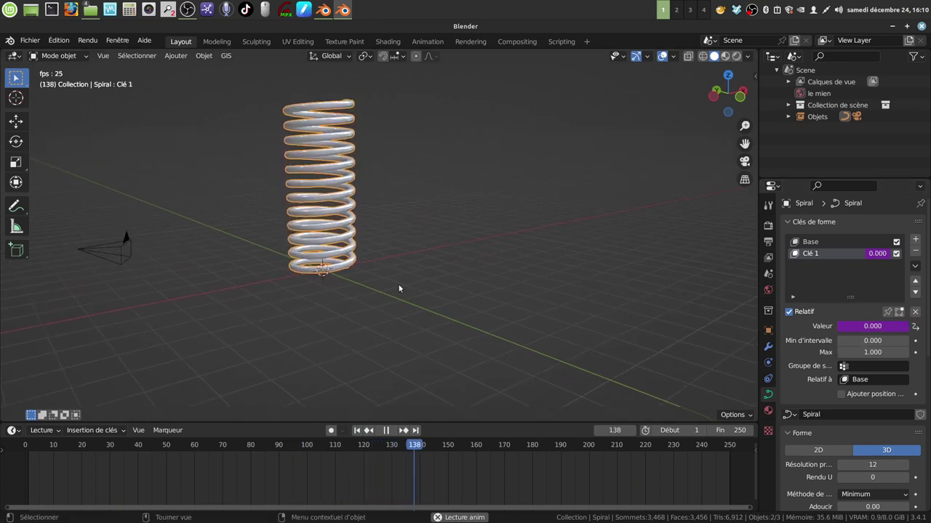
{"action": "mouse_move", "coordinate": [398, 288]}
{"action": "middle_mouse_down"}
{"action": "mouse_move", "coordinate": [422, 259]}
{"action": "mouse_move", "coordinate": [448, 298]}
{"action": "mouse_move", "coordinate": [420, 272]}
{"action": "middle_mouse_up"}
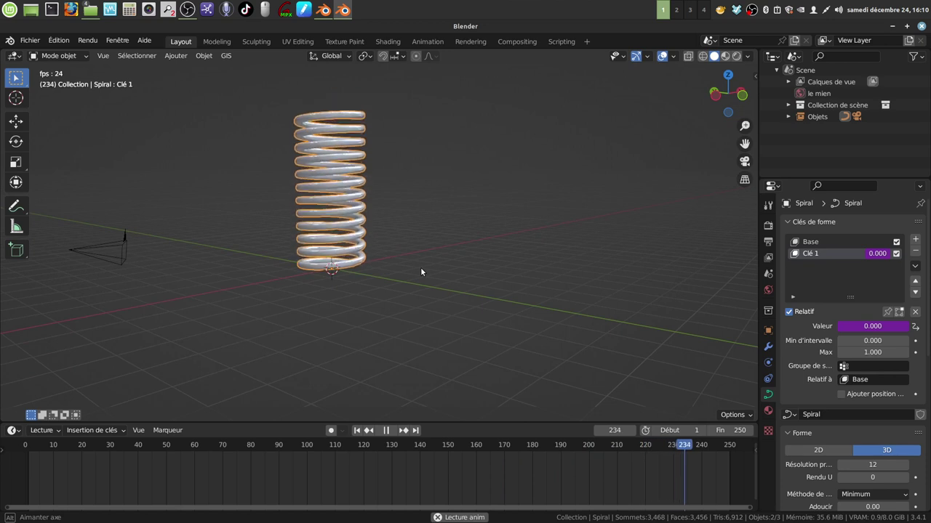
{"action": "left_click", "coordinate": [386, 431]}
{"action": "middle_click_drag", "start_coordinate": [415, 308], "coordinate": [466, 291]}
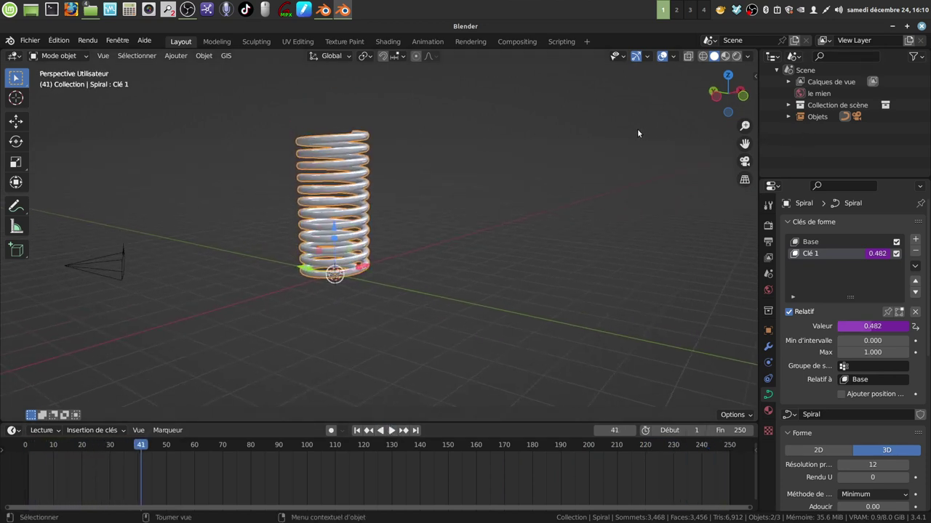
{"action": "mouse_move", "coordinate": [413, 305]}
{"action": "middle_mouse_down"}
{"action": "mouse_move", "coordinate": [423, 292]}
{"action": "mouse_move", "coordinate": [420, 322]}
{"action": "mouse_move", "coordinate": [455, 314]}
{"action": "mouse_move", "coordinate": [430, 308]}
{"action": "mouse_move", "coordinate": [446, 314]}
{"action": "mouse_move", "coordinate": [434, 282]}
{"action": "middle_mouse_up"}
{"action": "scroll", "coordinate": [458, 313], "scroll_direction": "up", "scroll_amount": 3}
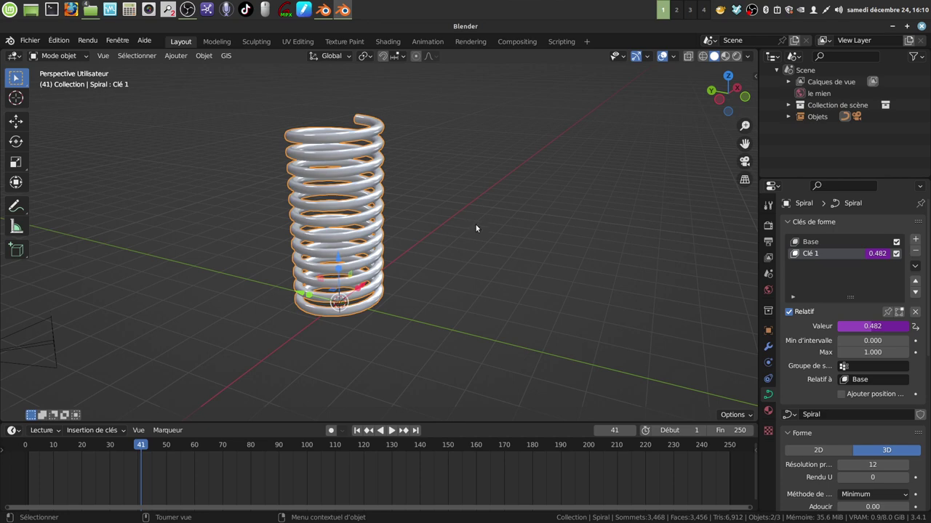
{"action": "mouse_move", "coordinate": [475, 226]}
{"action": "middle_mouse_down"}
{"action": "mouse_move", "coordinate": [482, 239]}
{"action": "mouse_move", "coordinate": [513, 200]}
{"action": "middle_mouse_up"}
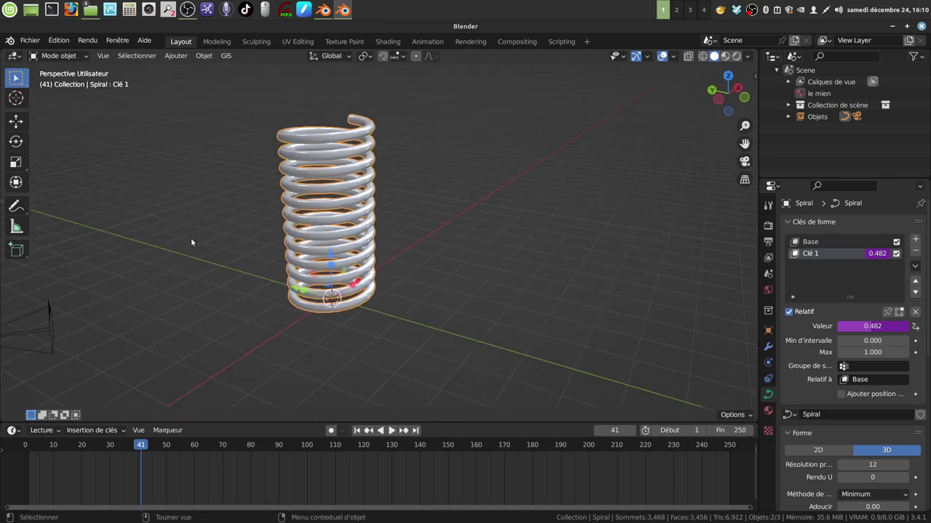
{"action": "middle_click_drag", "start_coordinate": [510, 235], "coordinate": [519, 239]}
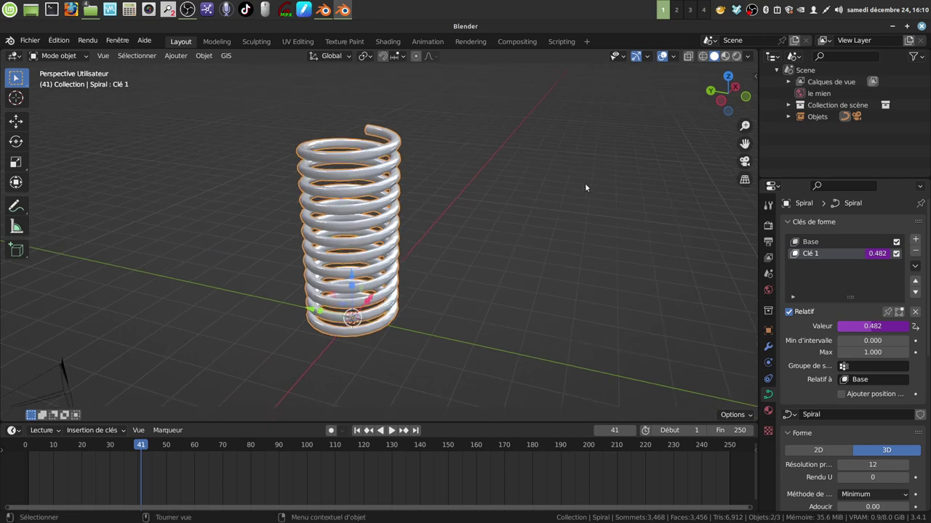
{"action": "mouse_move", "coordinate": [587, 233]}
{"action": "middle_mouse_down"}
{"action": "mouse_move", "coordinate": [560, 220]}
{"action": "mouse_move", "coordinate": [565, 238]}
{"action": "mouse_move", "coordinate": [569, 230]}
{"action": "middle_mouse_up"}
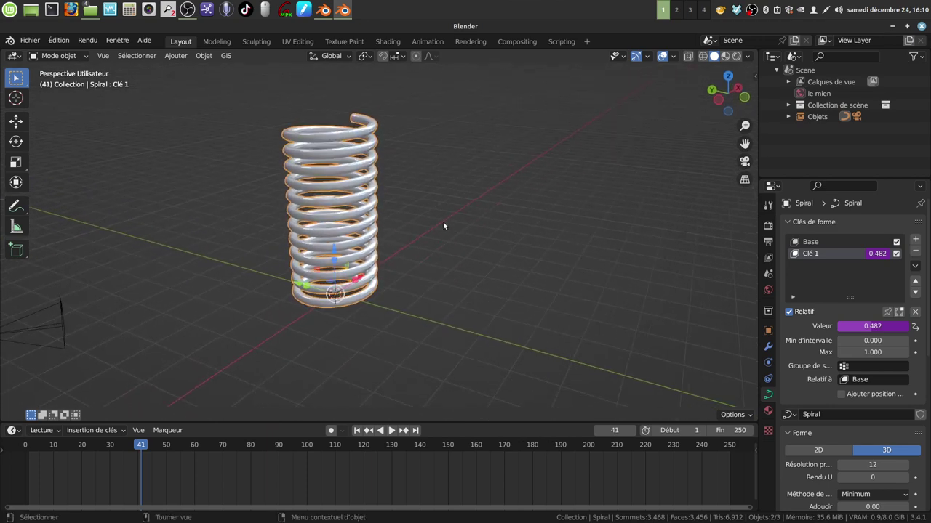
{"action": "mouse_move", "coordinate": [503, 239]}
{"action": "middle_mouse_down"}
{"action": "mouse_move", "coordinate": [498, 233]}
{"action": "mouse_move", "coordinate": [592, 279]}
{"action": "mouse_move", "coordinate": [570, 284]}
{"action": "mouse_move", "coordinate": [572, 271]}
{"action": "mouse_move", "coordinate": [564, 293]}
{"action": "mouse_move", "coordinate": [541, 300]}
{"action": "mouse_move", "coordinate": [543, 262]}
{"action": "mouse_move", "coordinate": [551, 261]}
{"action": "mouse_move", "coordinate": [524, 274]}
{"action": "mouse_move", "coordinate": [499, 267]}
{"action": "mouse_move", "coordinate": [498, 346]}
{"action": "mouse_move", "coordinate": [490, 330]}
{"action": "middle_mouse_up"}
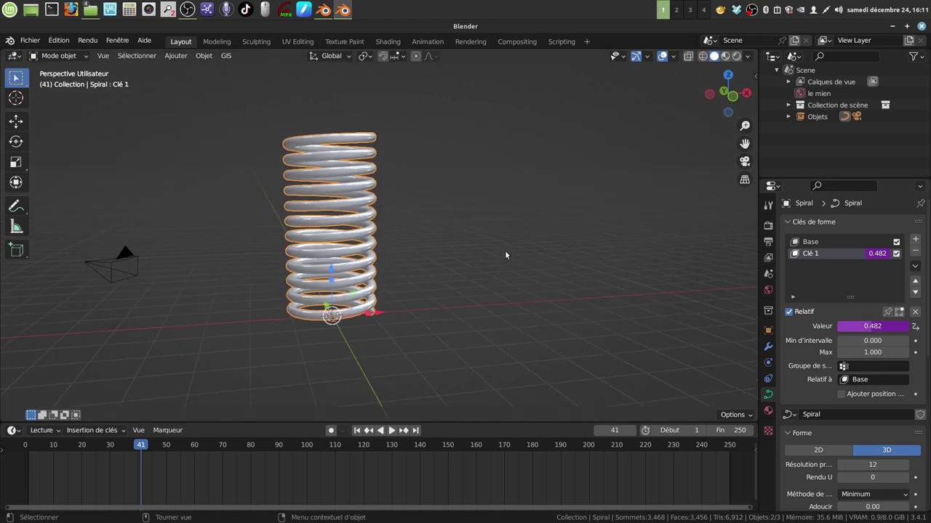
{"action": "mouse_move", "coordinate": [347, 297]}
{"action": "middle_mouse_down"}
{"action": "mouse_move", "coordinate": [357, 310]}
{"action": "mouse_move", "coordinate": [367, 293]}
{"action": "middle_mouse_up"}
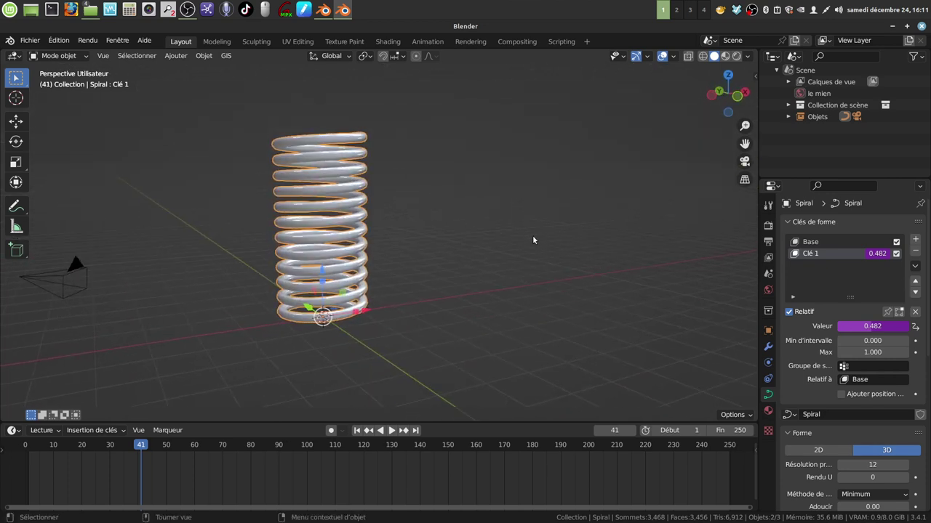
{"action": "middle_click_drag", "start_coordinate": [532, 235], "coordinate": [513, 242]}
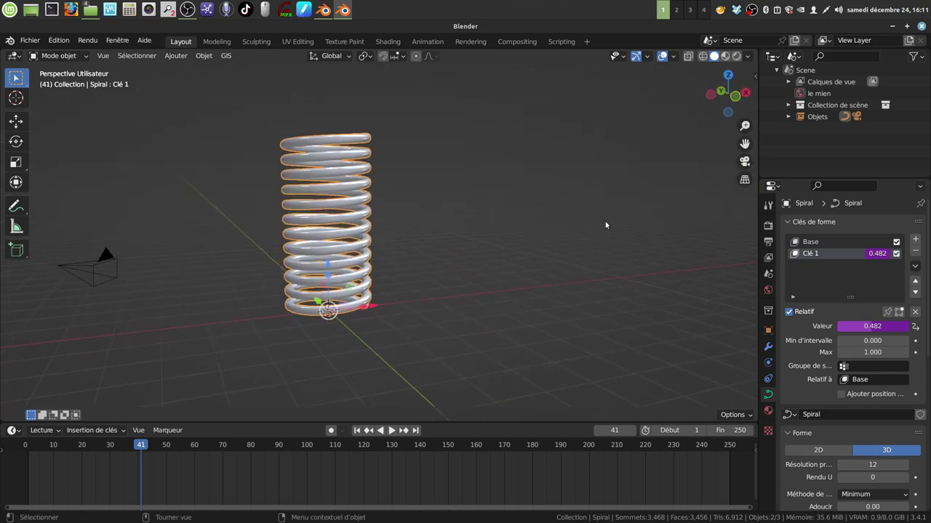
{"action": "middle_click_drag", "start_coordinate": [467, 294], "coordinate": [450, 282]}
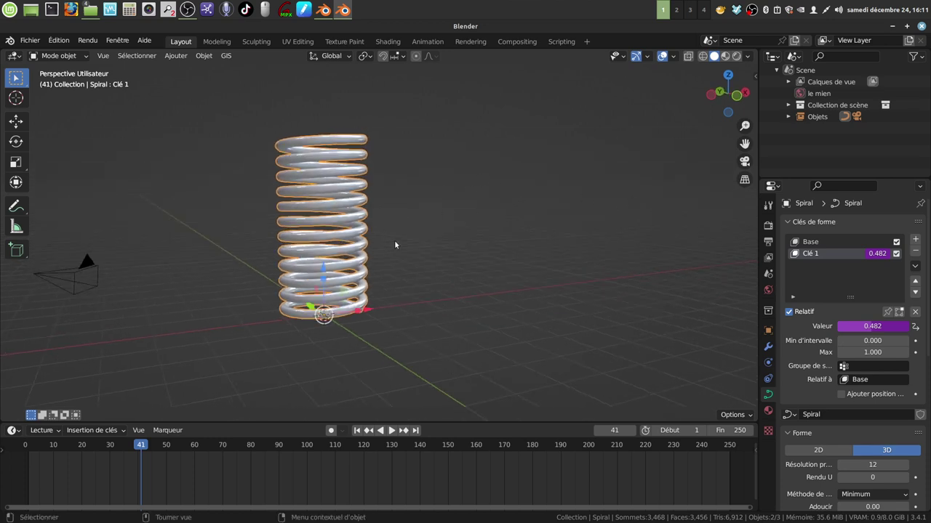
{"action": "middle_click_drag", "start_coordinate": [404, 134], "coordinate": [264, 397]}
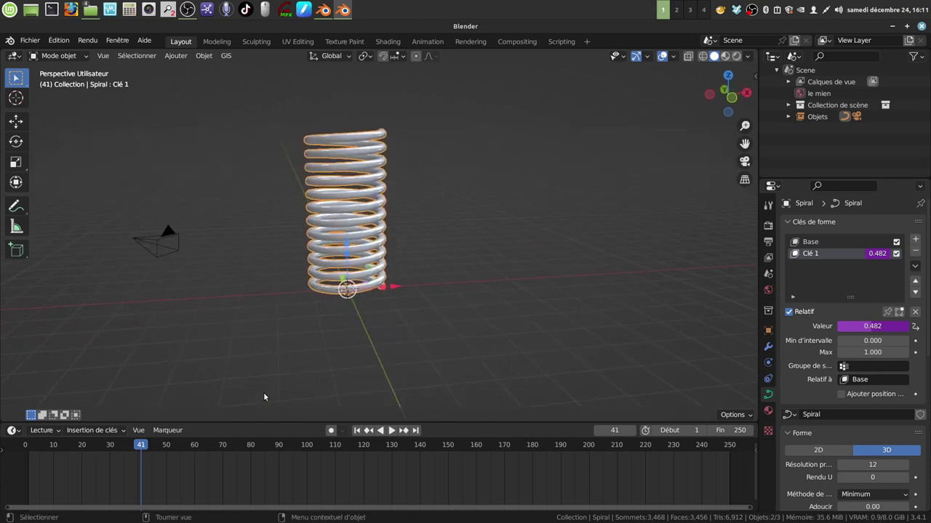
{"action": "mouse_move", "coordinate": [618, 299]}
{"action": "middle_mouse_down"}
{"action": "mouse_move", "coordinate": [381, 374]}
{"action": "mouse_move", "coordinate": [631, 133]}
{"action": "middle_mouse_up"}
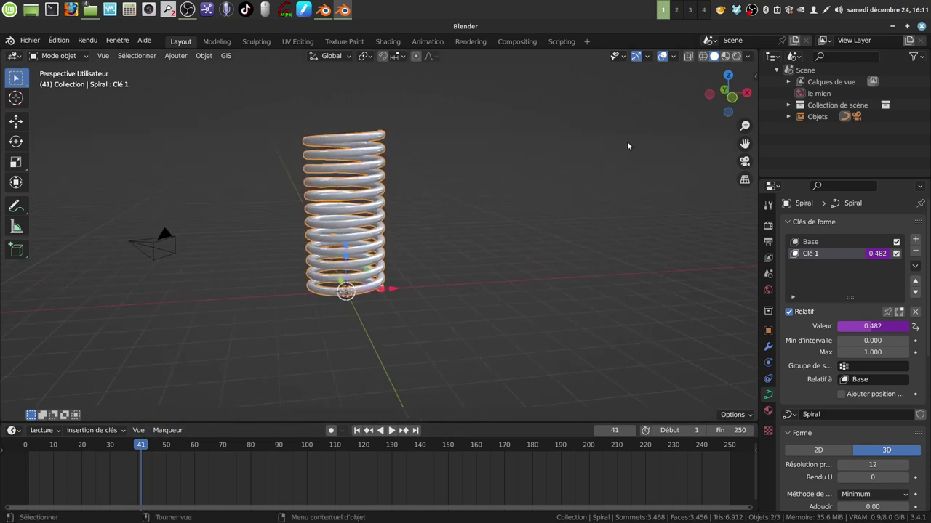
{"action": "right_click", "coordinate": [753, 10]}
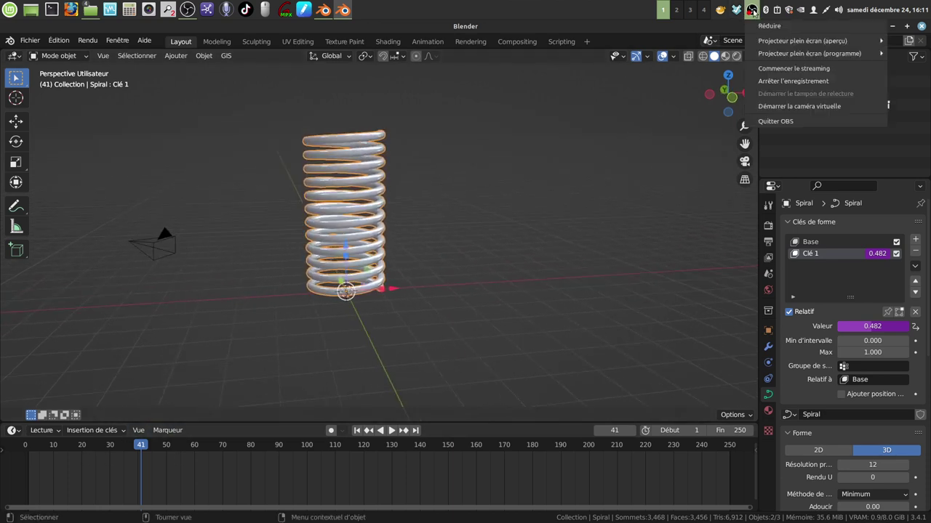